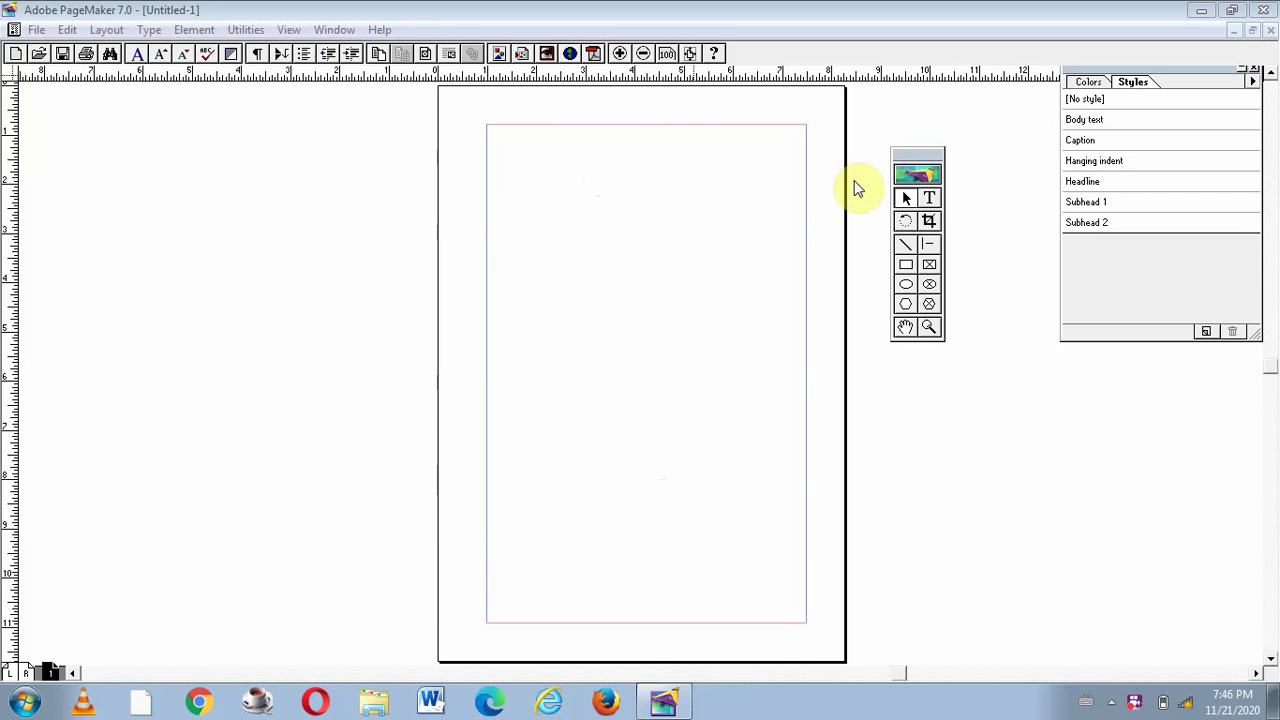
- Draw a text block in the upper part of the page with the Text tool and zoom the page to 100% size
left_click(932, 203)
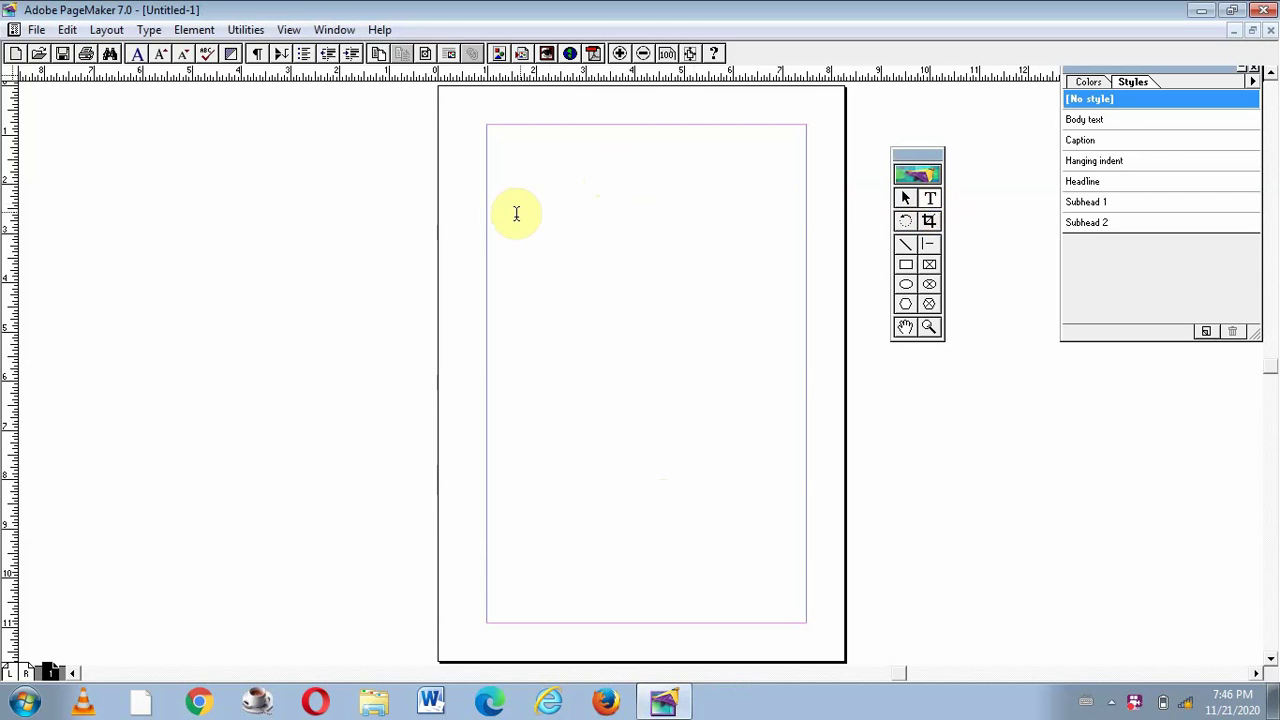
left_click_drag(516, 219, 734, 297)
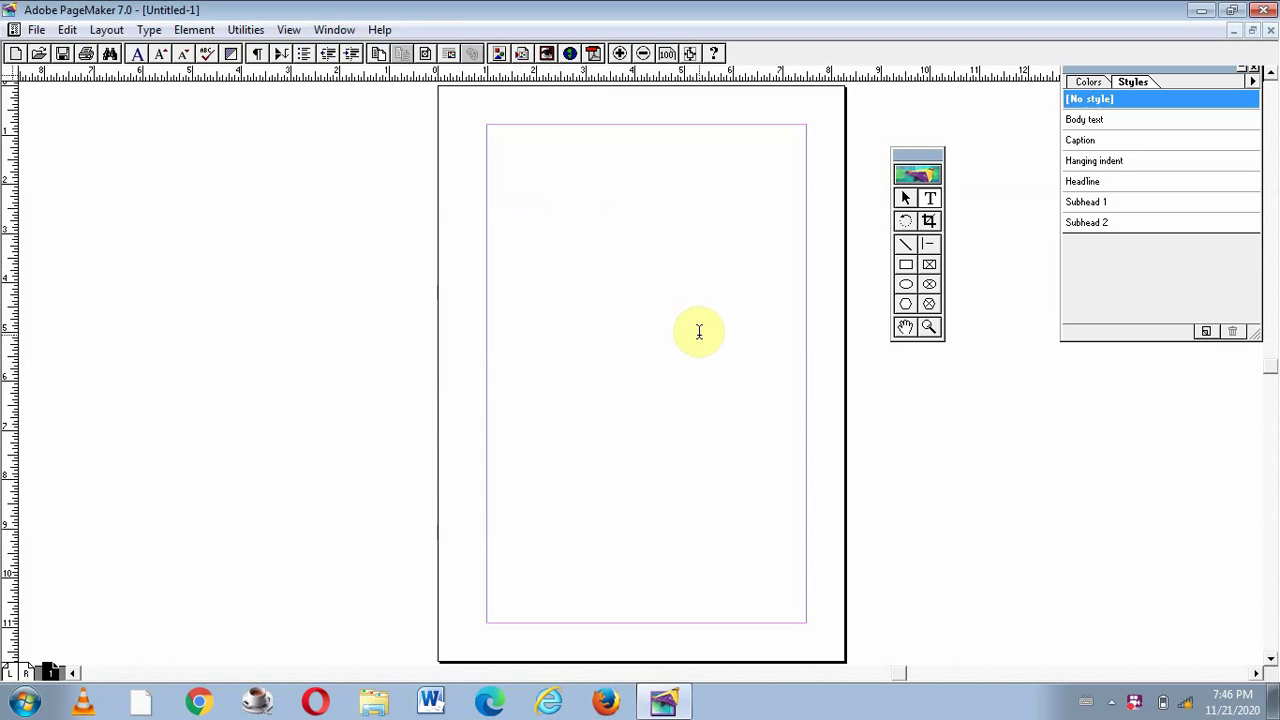
left_click(289, 30)
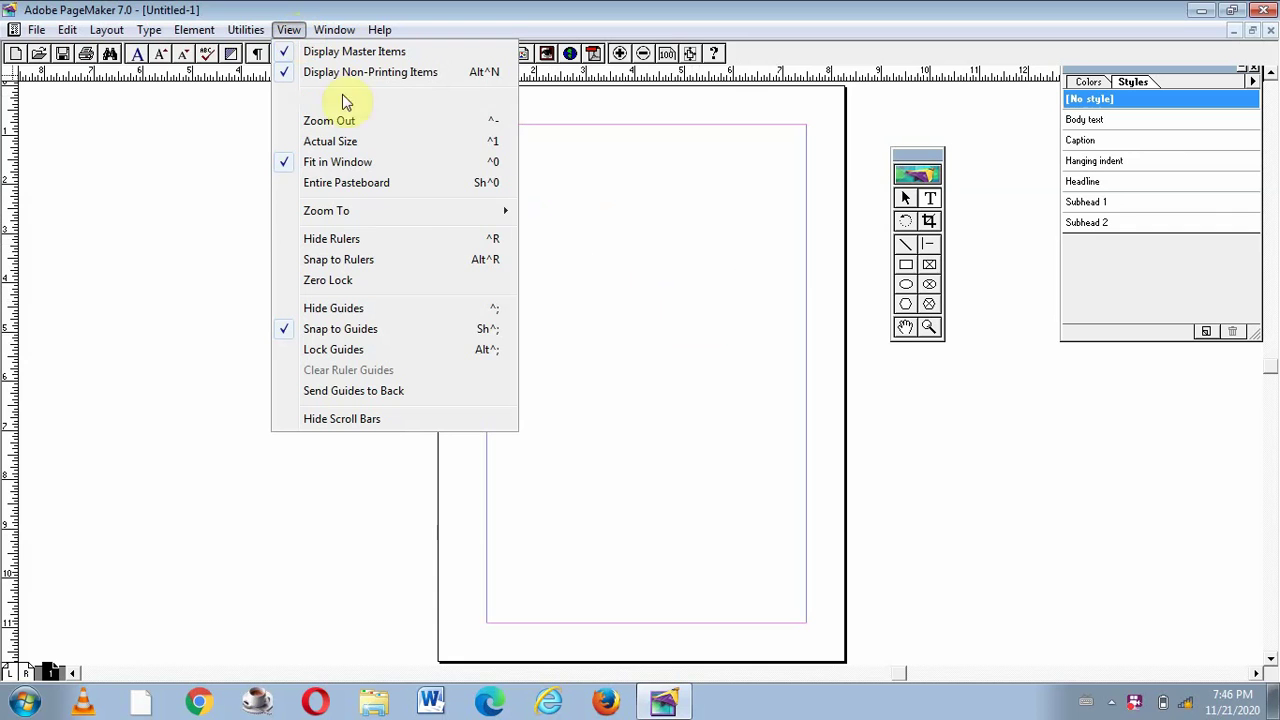
mouse_move(404, 210)
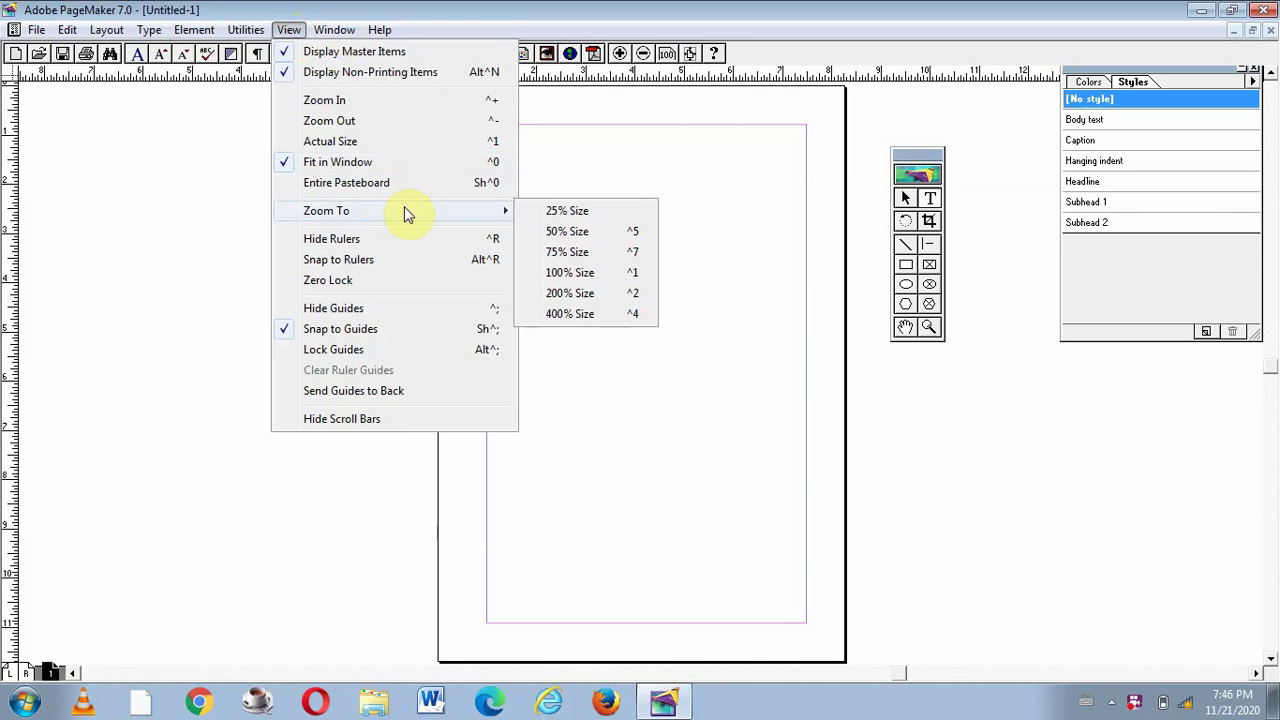
left_click(590, 275)
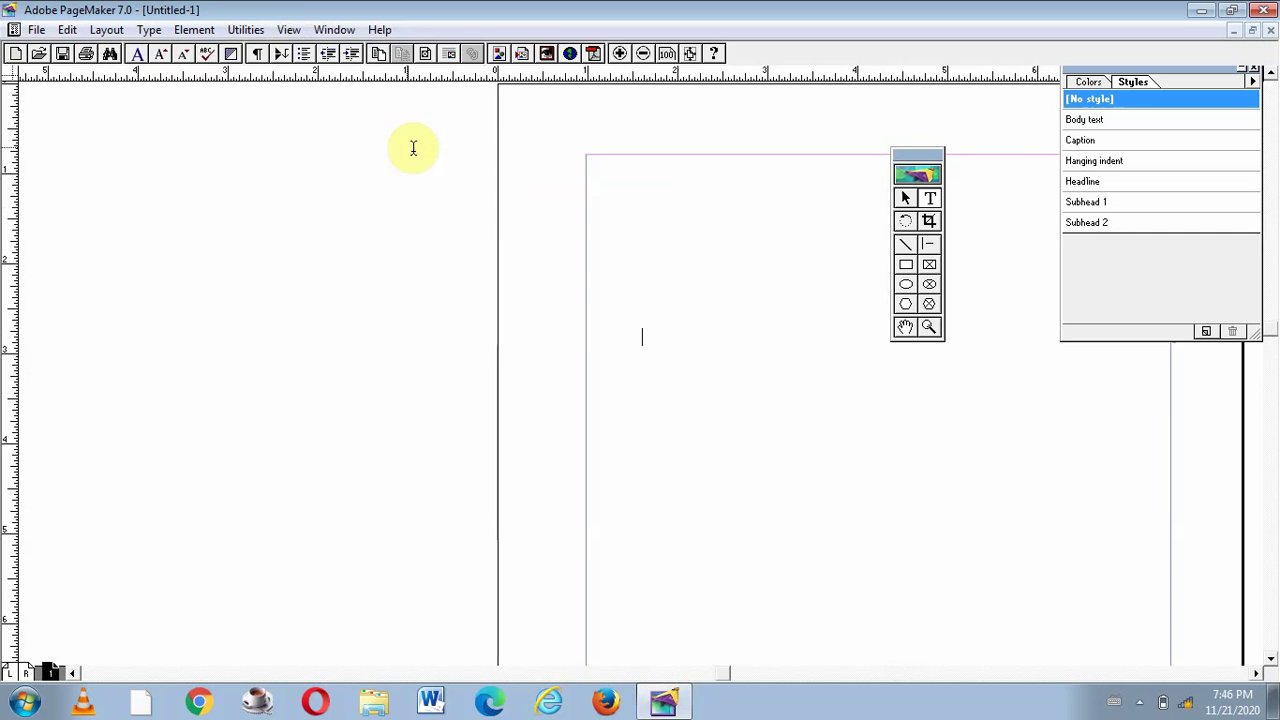
- Zoom the page to 200% size and move the toolbox off the page, beside its left edge
left_click(289, 31)
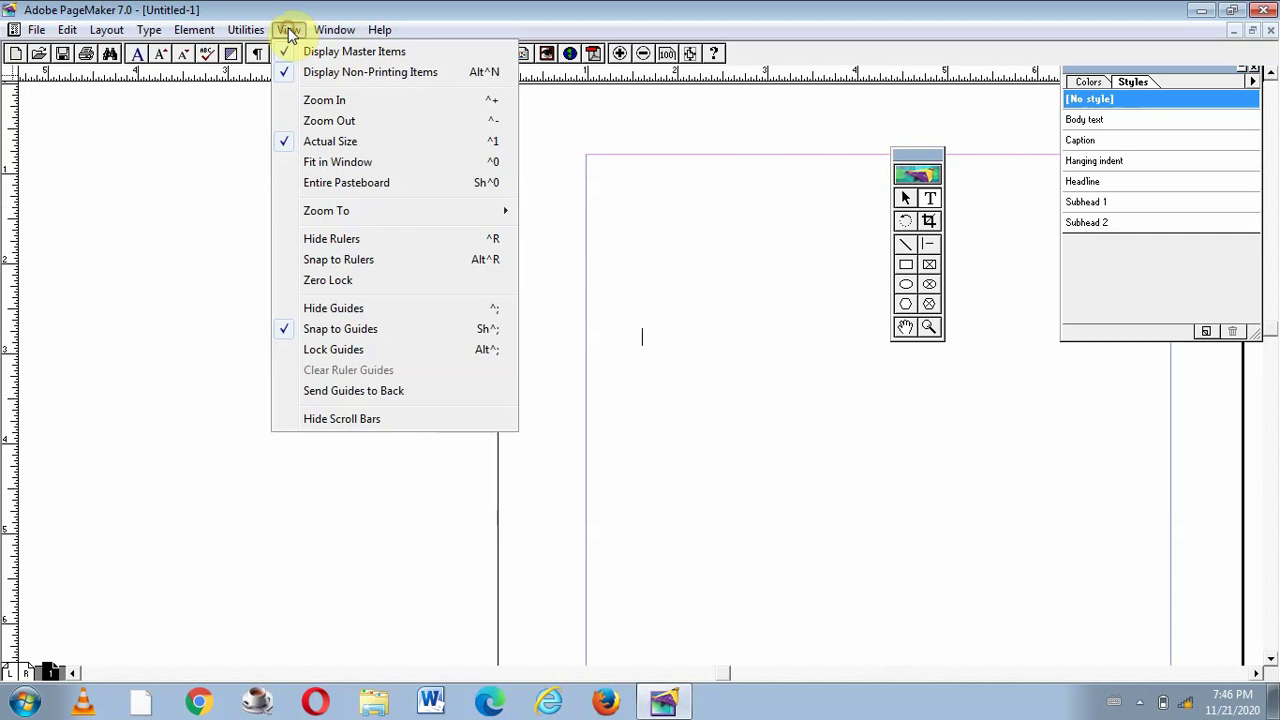
mouse_move(389, 222)
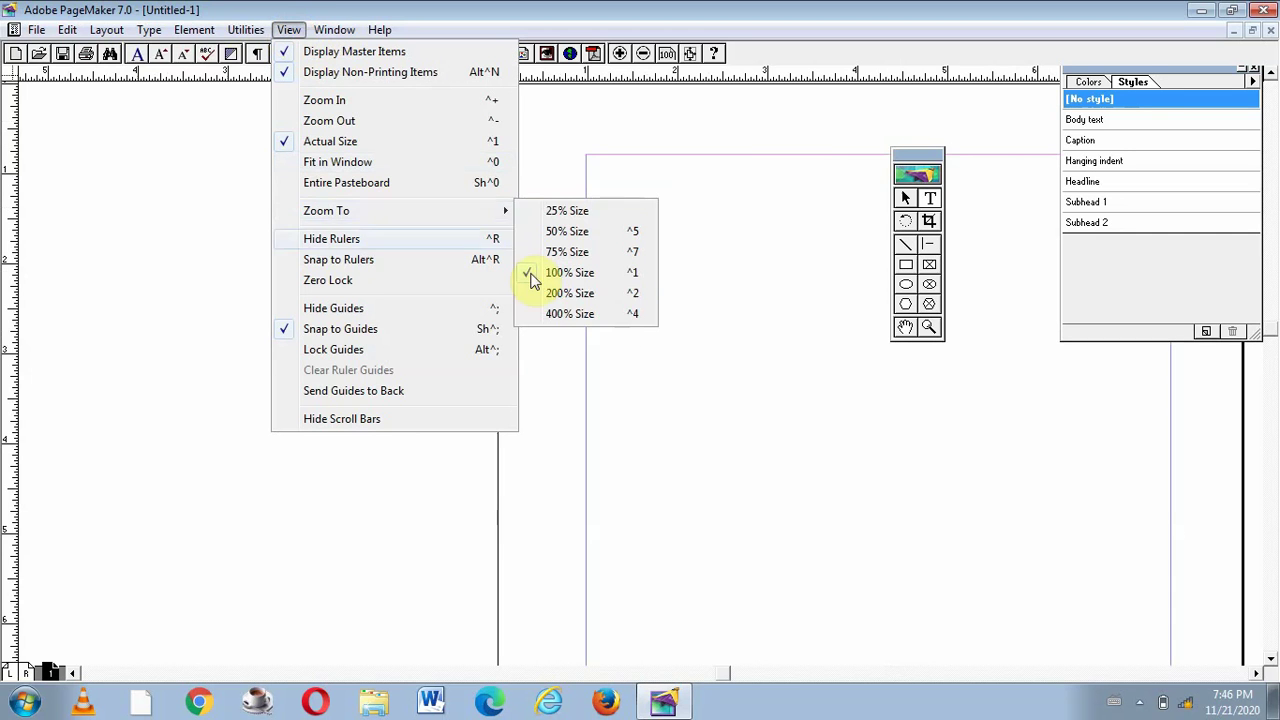
left_click(563, 298)
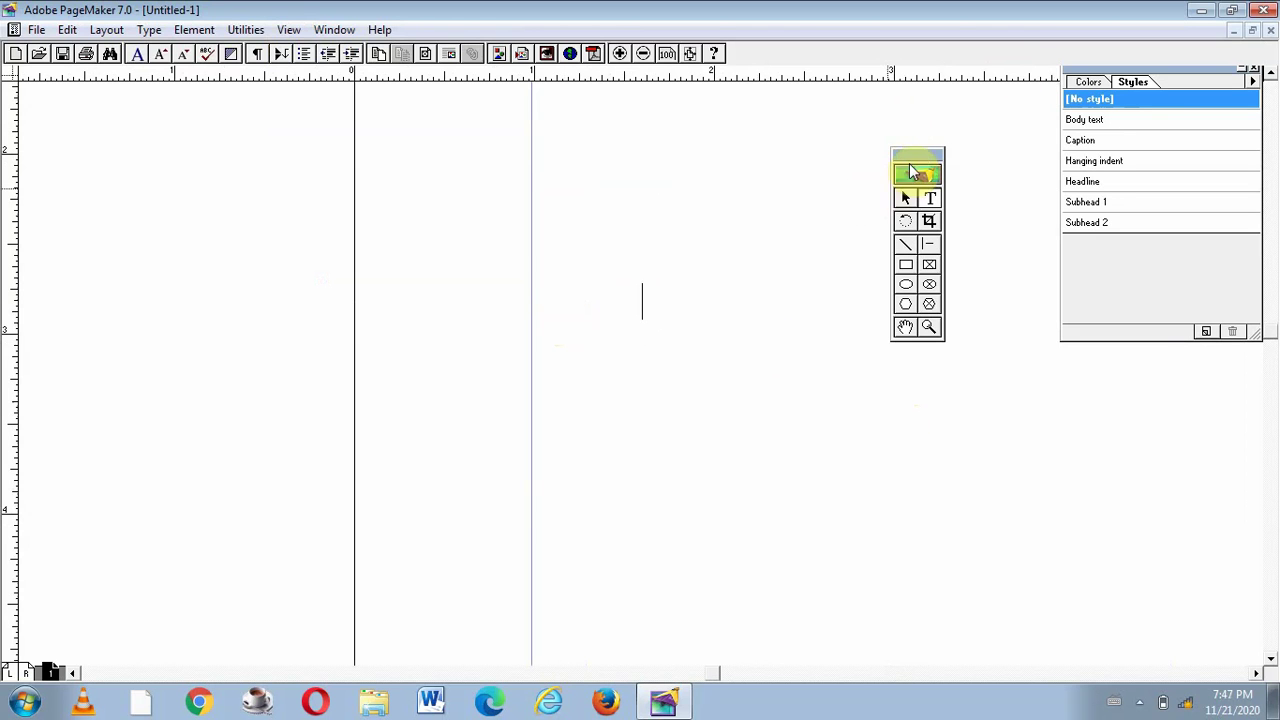
left_click_drag(888, 162, 280, 249)
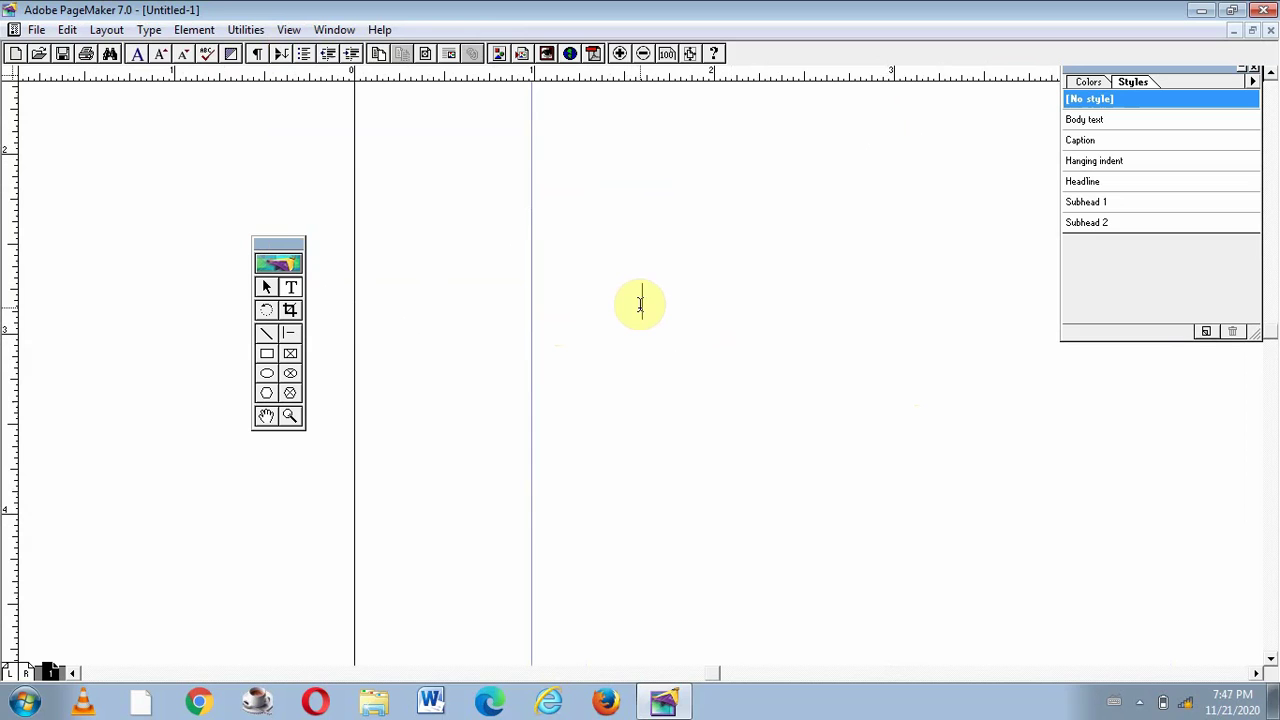
- Enter "India is my country. The capital of Inddia is New Delhi" in the text block
type("India ")
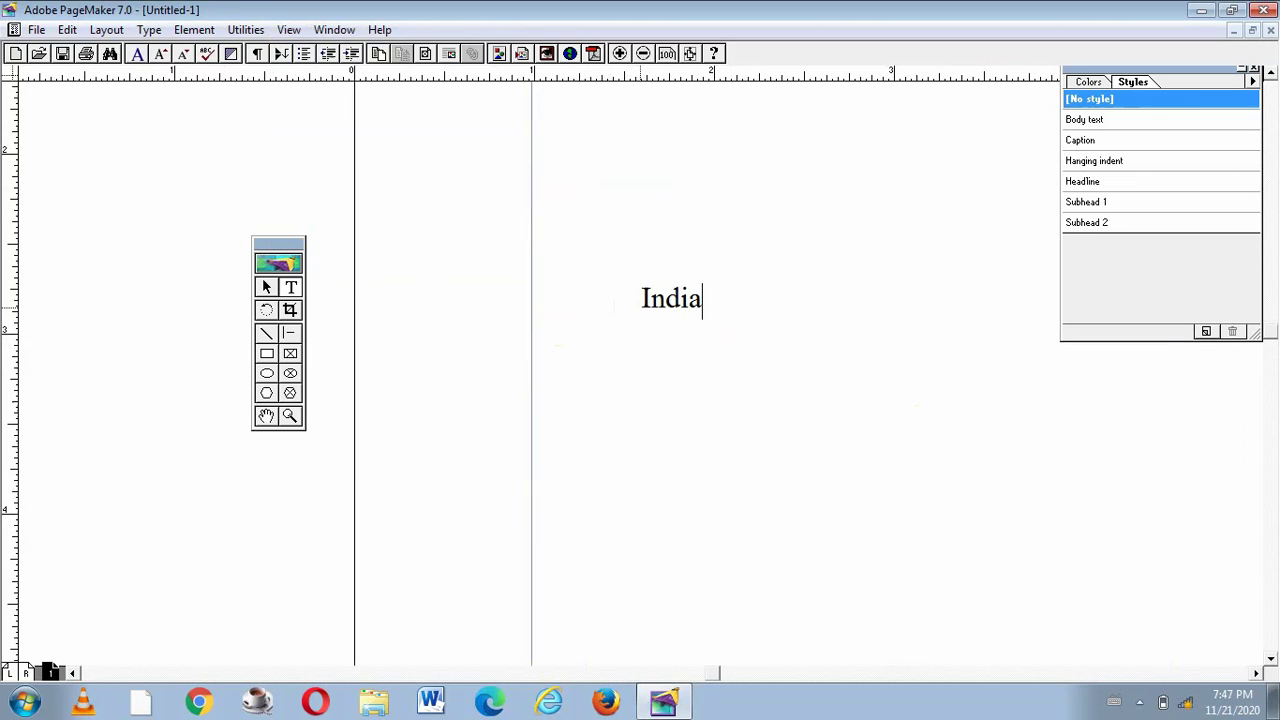
type("is my coy")
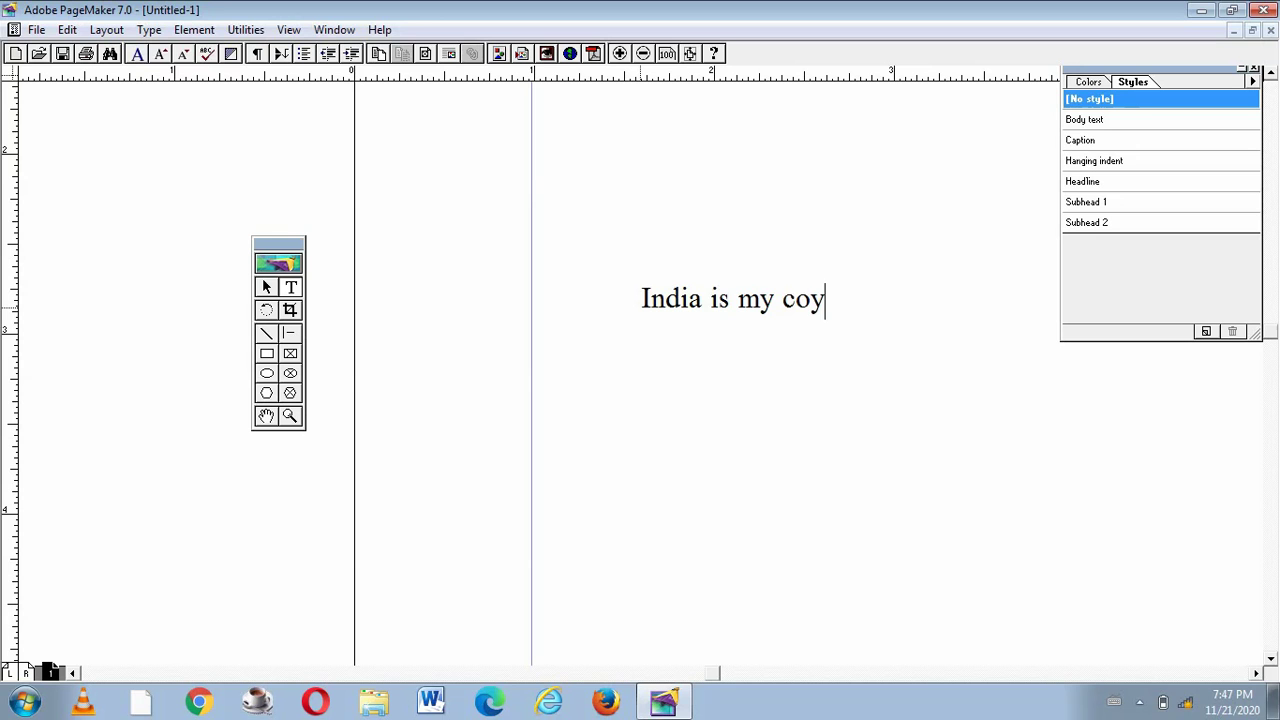
key("BackSpace")
type("untry")
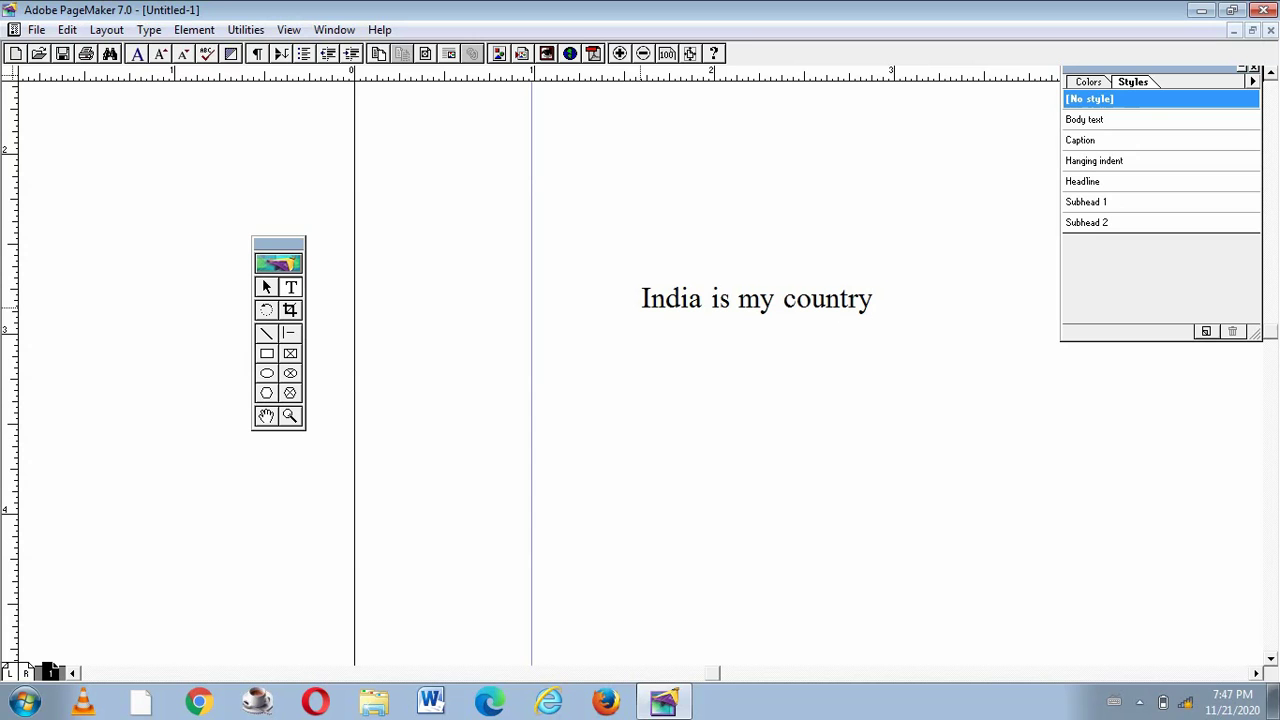
type(".")
type("The capita")
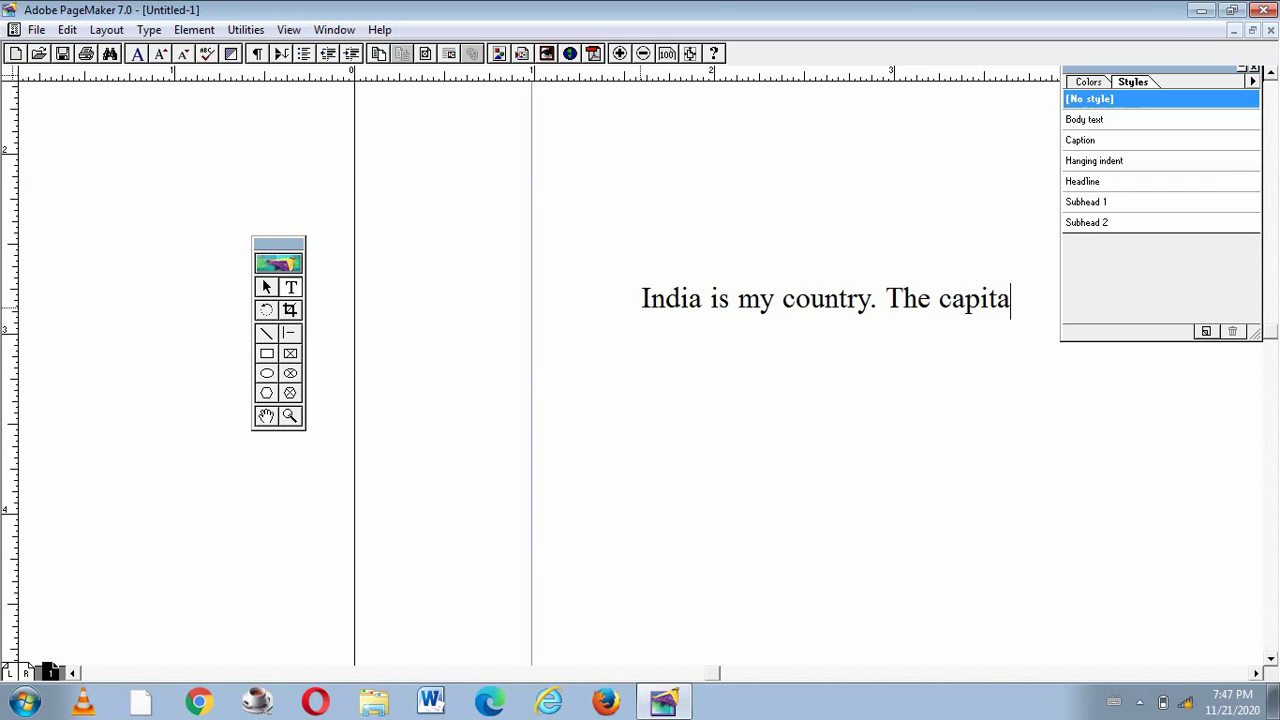
type("l of")
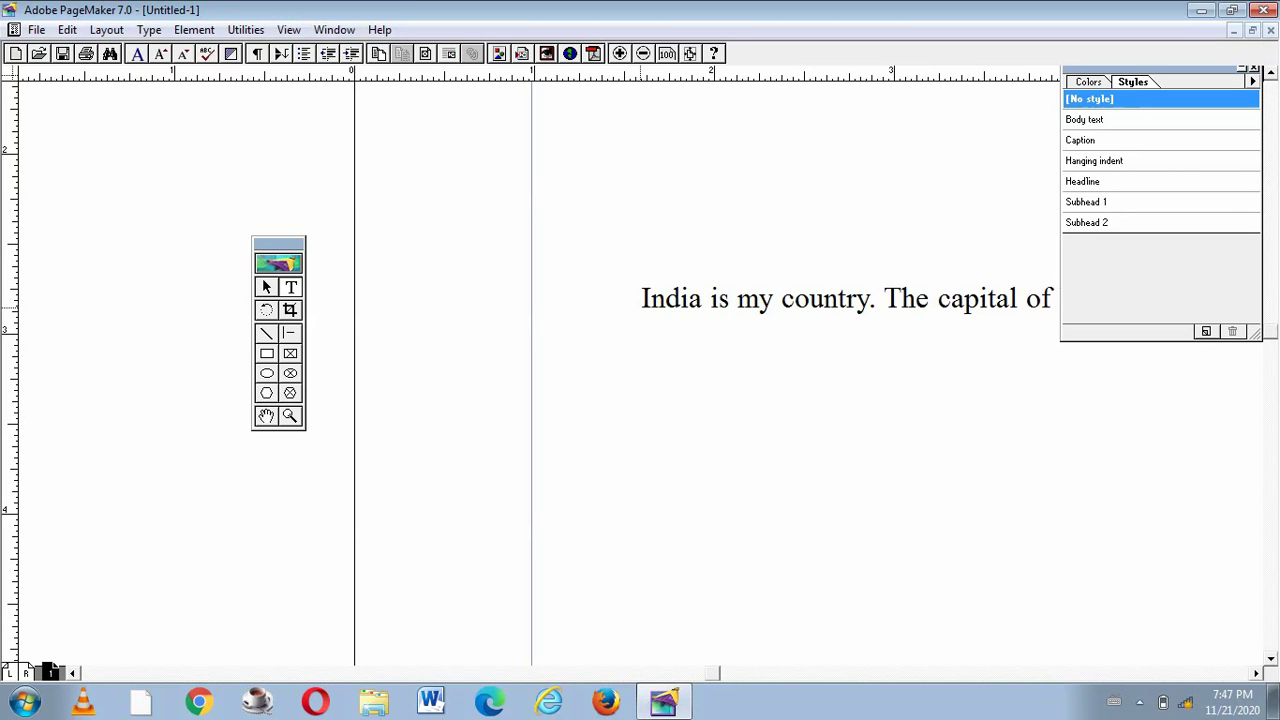
type("I")
type("D")
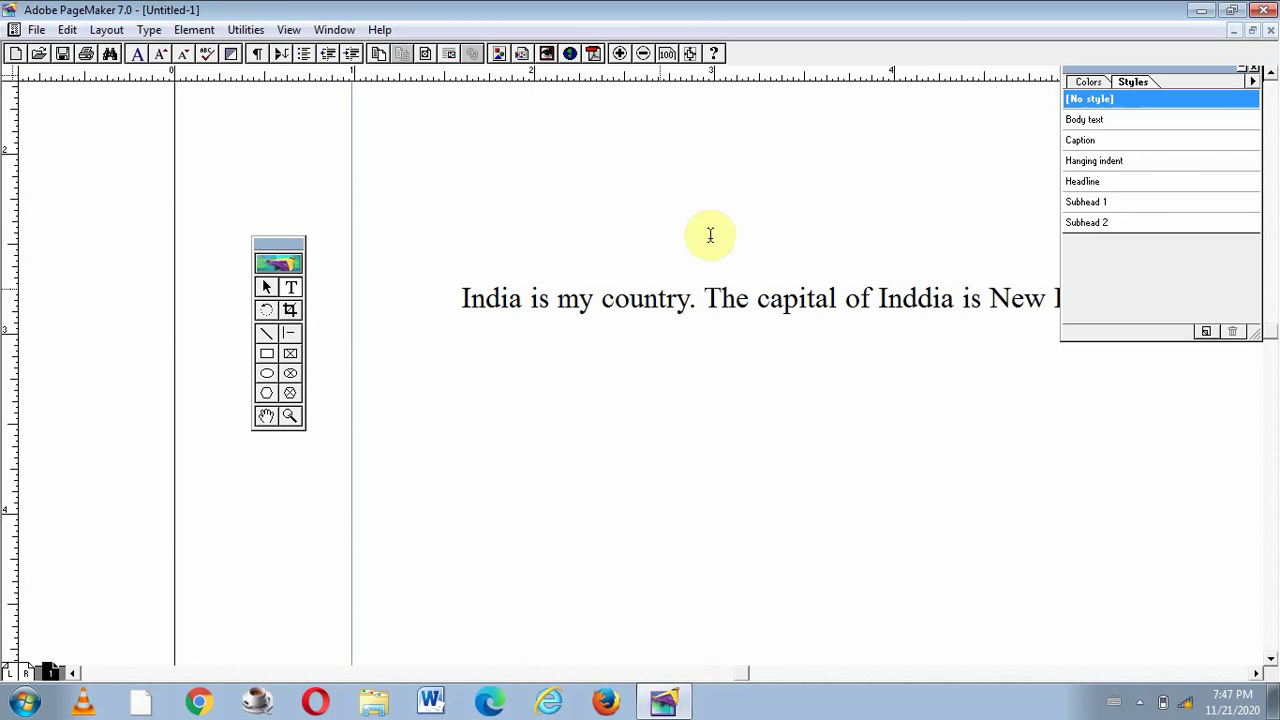
- Close the Colors and Styles palette that covers part of the text area
left_click(1254, 69)
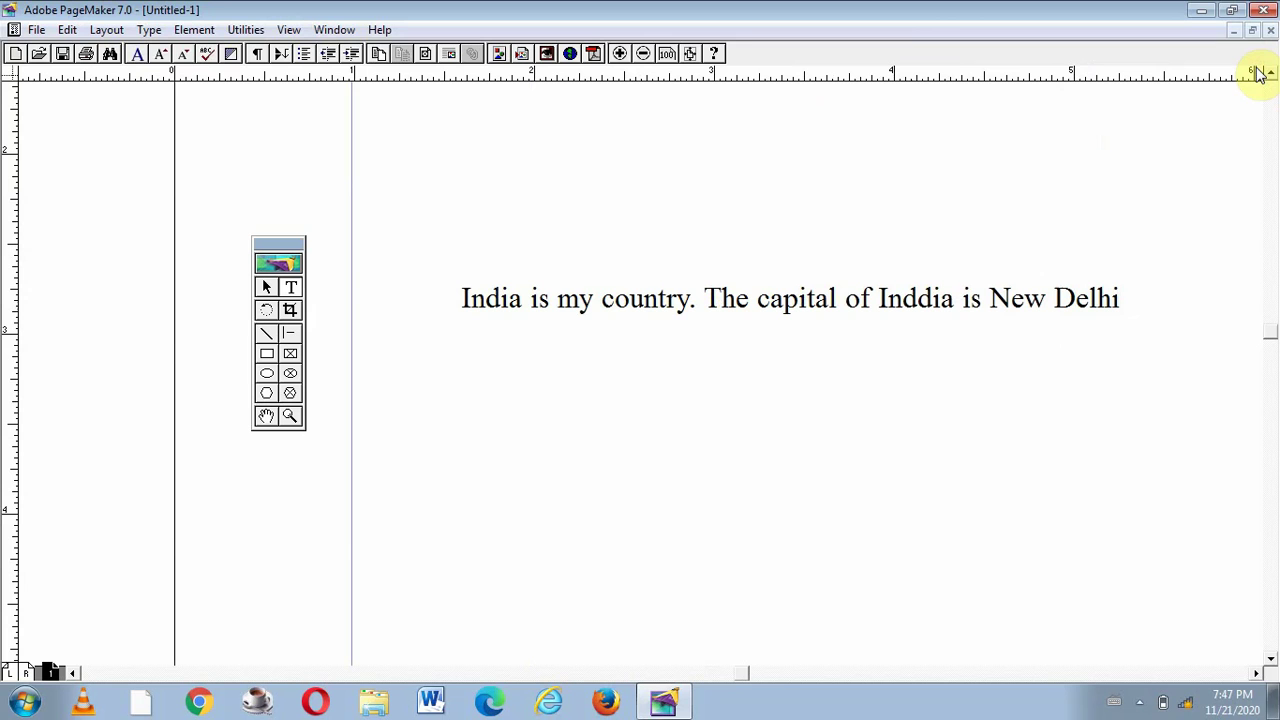
- End the sentence after "New Delhi" with a period and continue the text with "The four major"
type(". ")
type("The ")
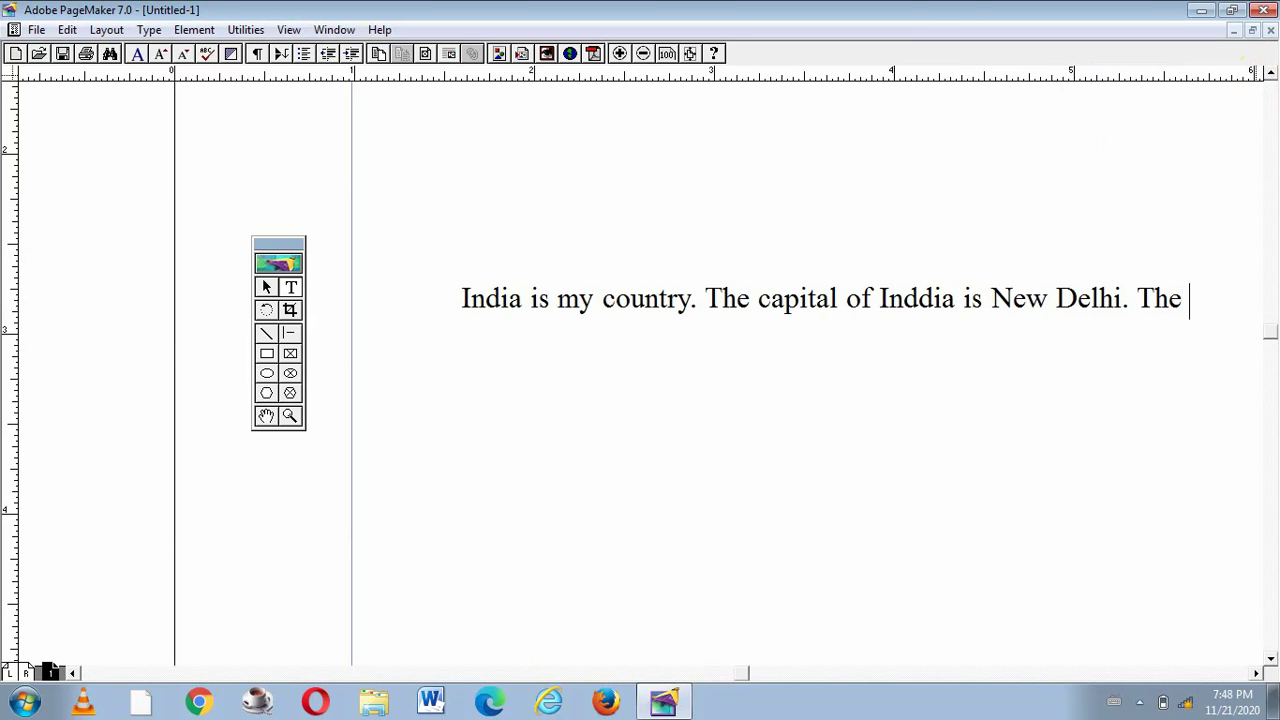
type("four ")
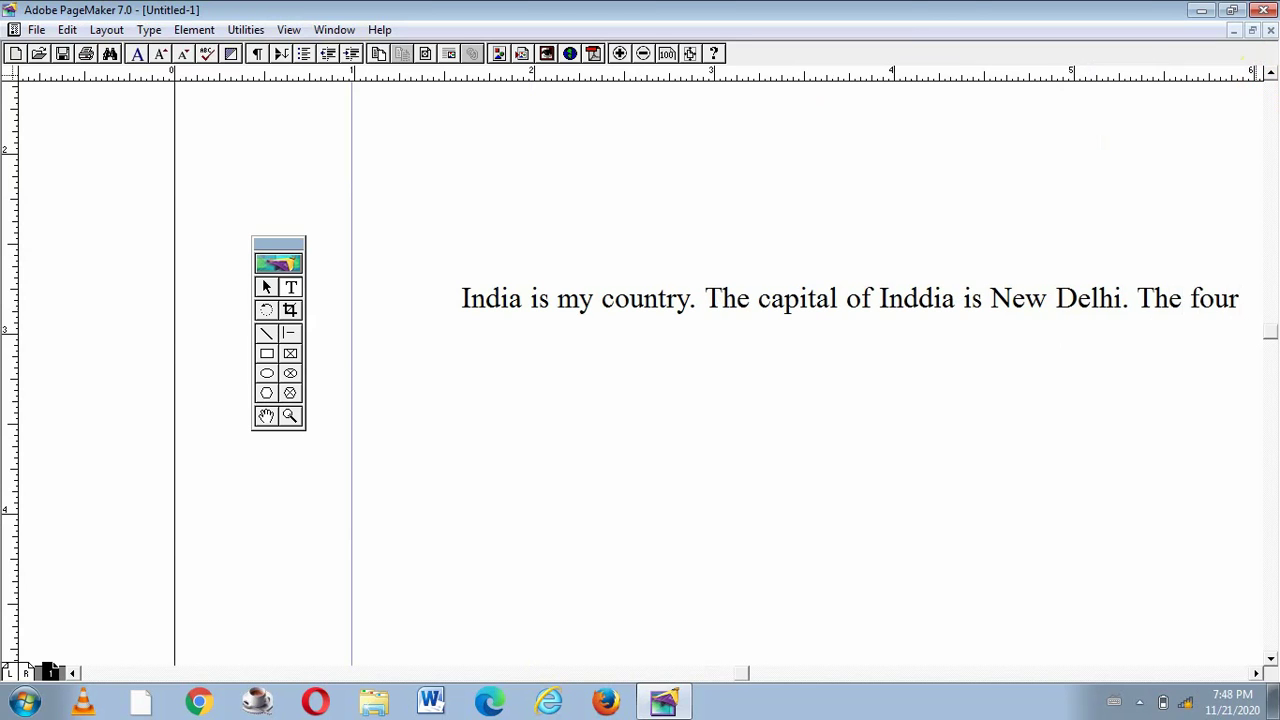
type("majp")
key("BackSpace")
key("BackSpace")
key("BackSpace")
key("BackSpace")
key("BackSpace")
type("major")
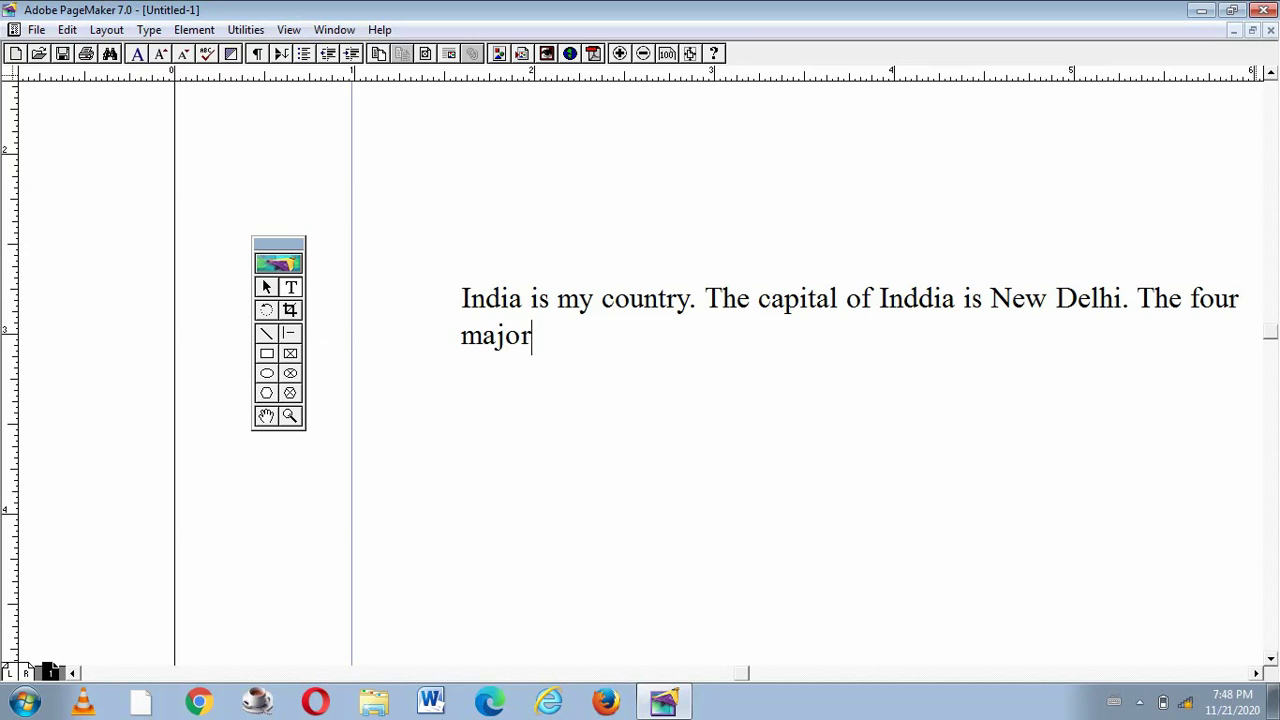
- Delete all of the entered text, back to the start of the text block
key("BackSpace")
key("BackSpace")
key("BackSpace")
key("BackSpace")
key("BackSpace")
key("BackSpace")
key("BackSpace")
key("BackSpace")
key("BackSpace")
key("BackSpace")
key("BackSpace")
key("BackSpace")
key("BackSpace")
key("BackSpace")
key("BackSpace")
key("BackSpace")
key("BackSpace")
key("BackSpace")
key("BackSpace")
key("BackSpace")
key("BackSpace")
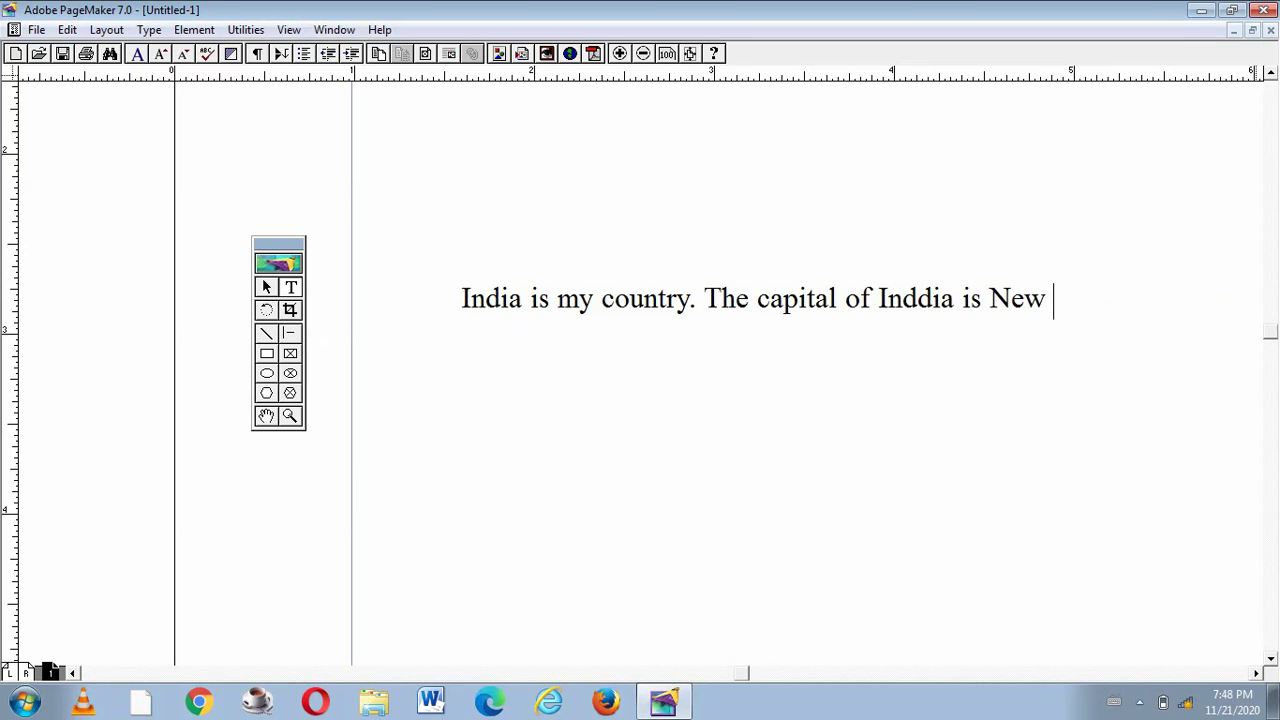
key("BackSpace")
key("BackSpace")
key("BackSpace")
key("BackSpace")
key("BackSpace")
key("BackSpace")
key("BackSpace")
key("BackSpace")
key("BackSpace")
key("BackSpace")
key("BackSpace")
key("BackSpace")
key("BackSpace")
key("BackSpace")
key("BackSpace")
key("BackSpace")
key("BackSpace")
key("BackSpace")
key("BackSpace")
key("BackSpace")
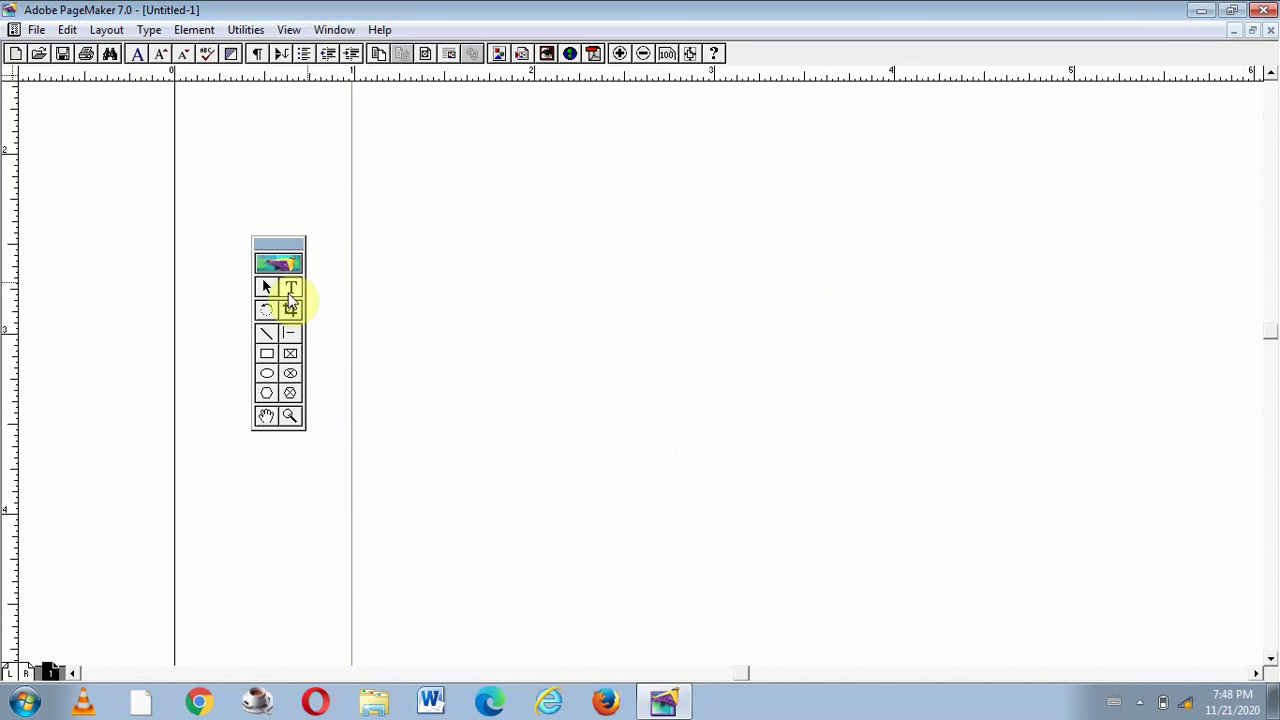
- Draw a new text block about 1 inch wide and 0.4 inch high inside the left margin with the Text tool
left_click(289, 291)
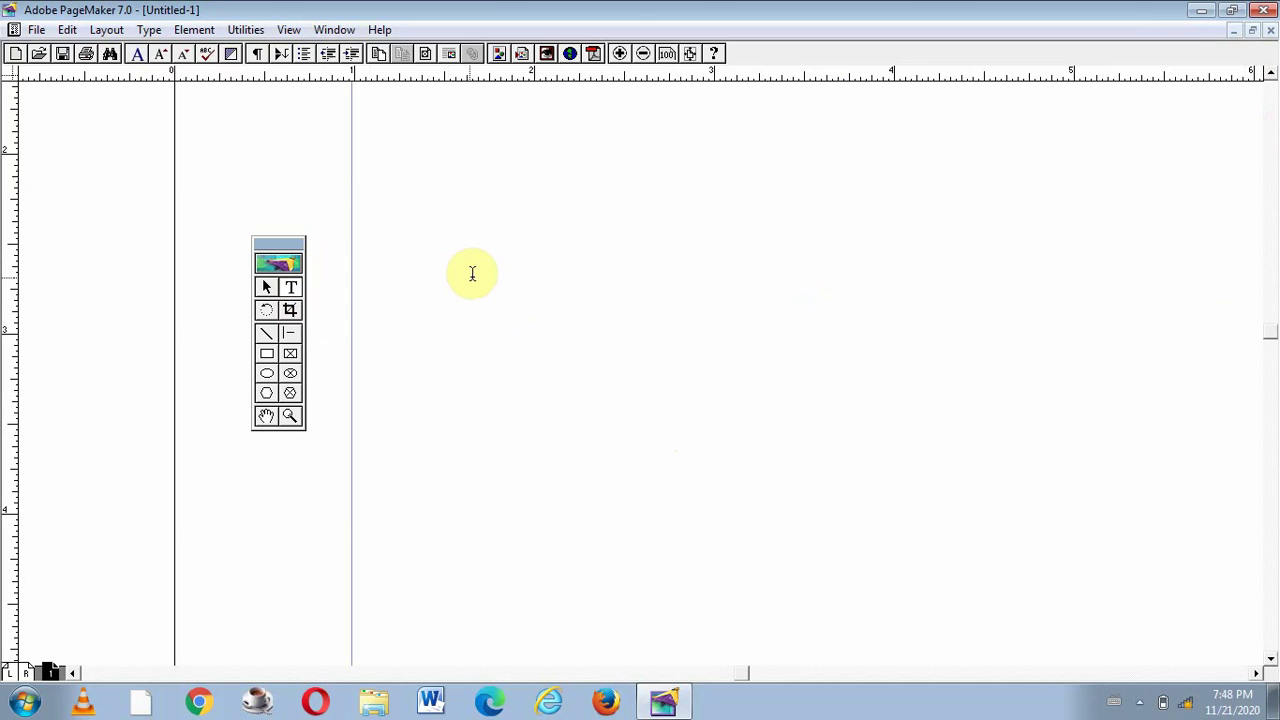
left_click_drag(436, 279, 622, 344)
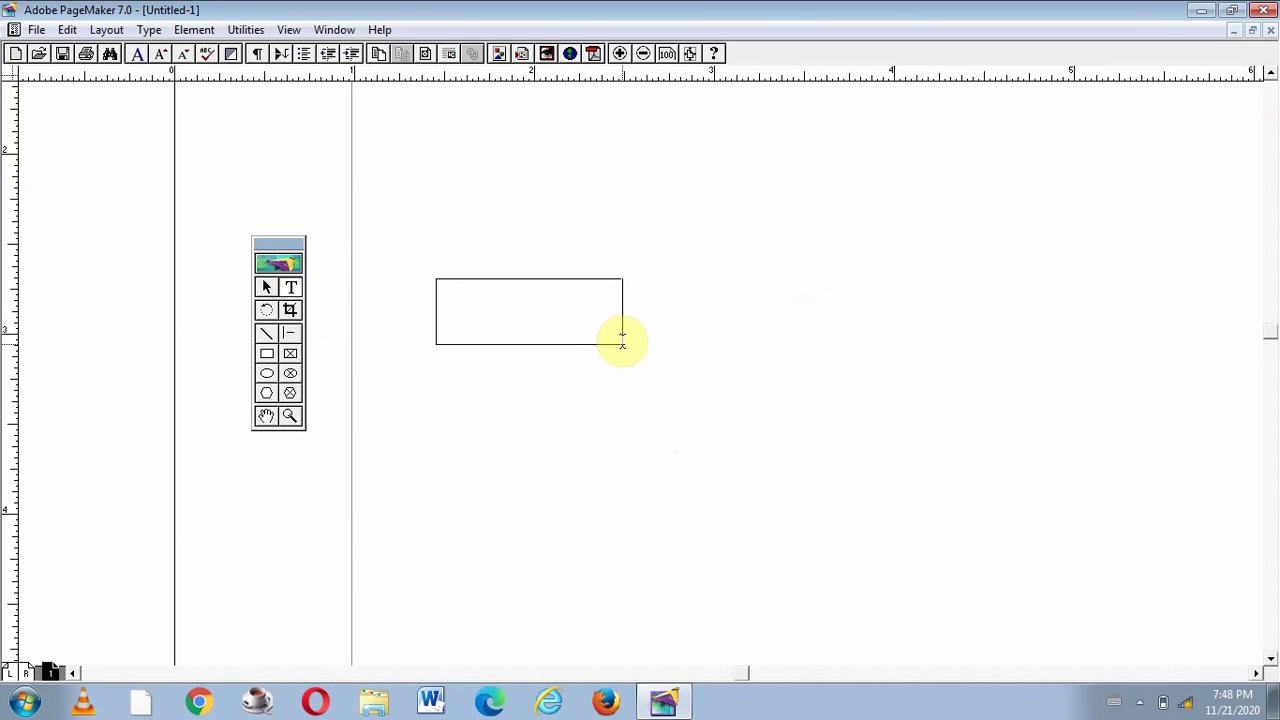
left_click_drag(622, 344, 622, 344)
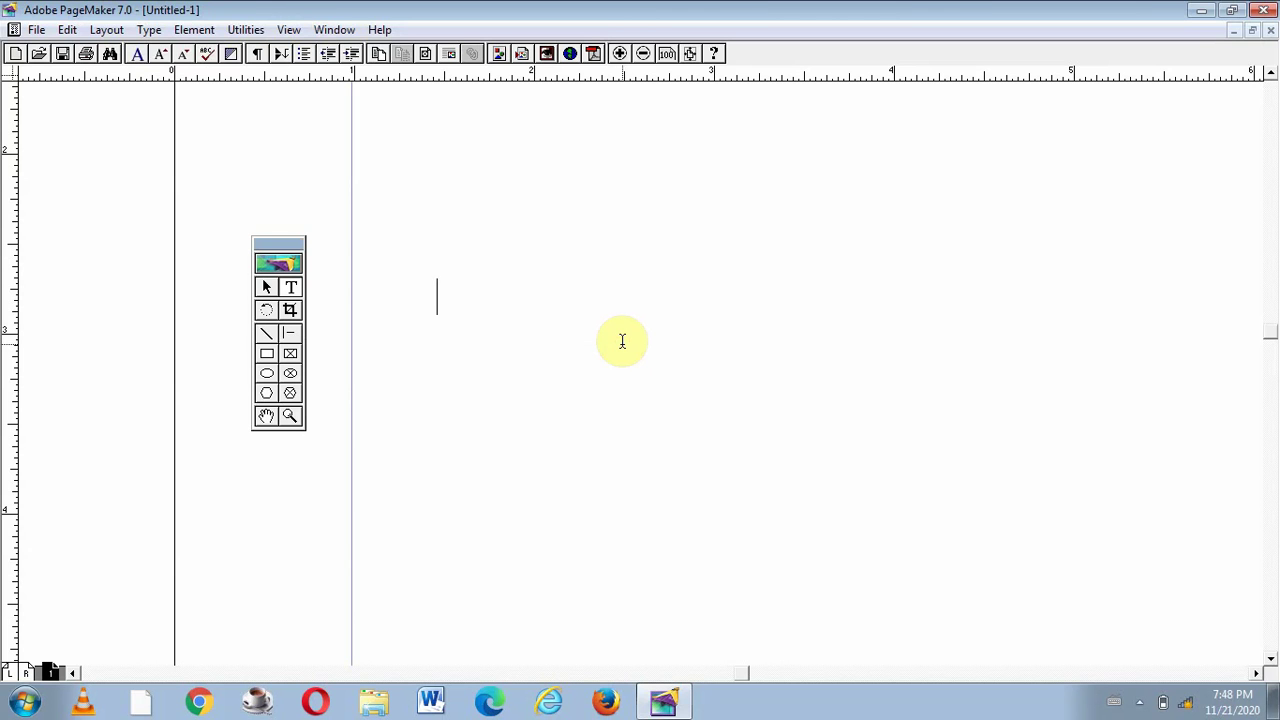
- Enter the sentence "India is my country." in the new text block
type("Idia")
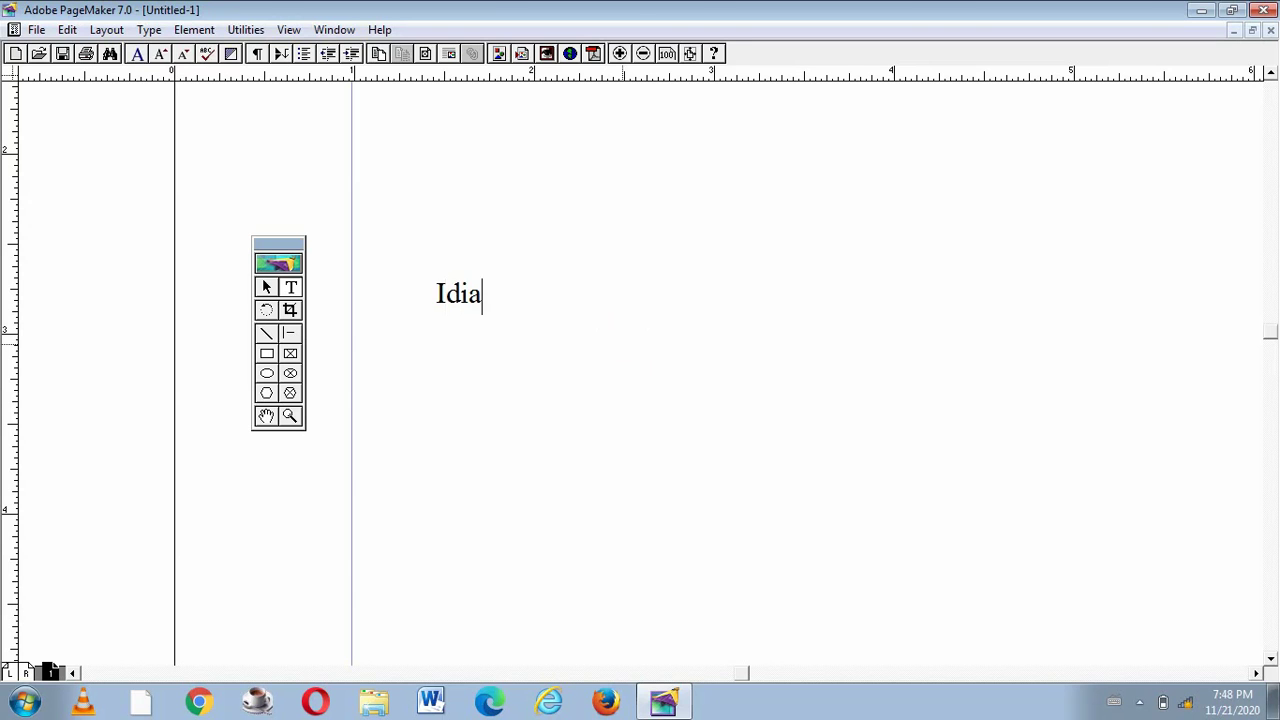
key("BackSpace")
key("BackSpace")
key("BackSpace")
type("na i")
key("BackSpace")
key("BackSpace")
key("BackSpace")
type("dia i")
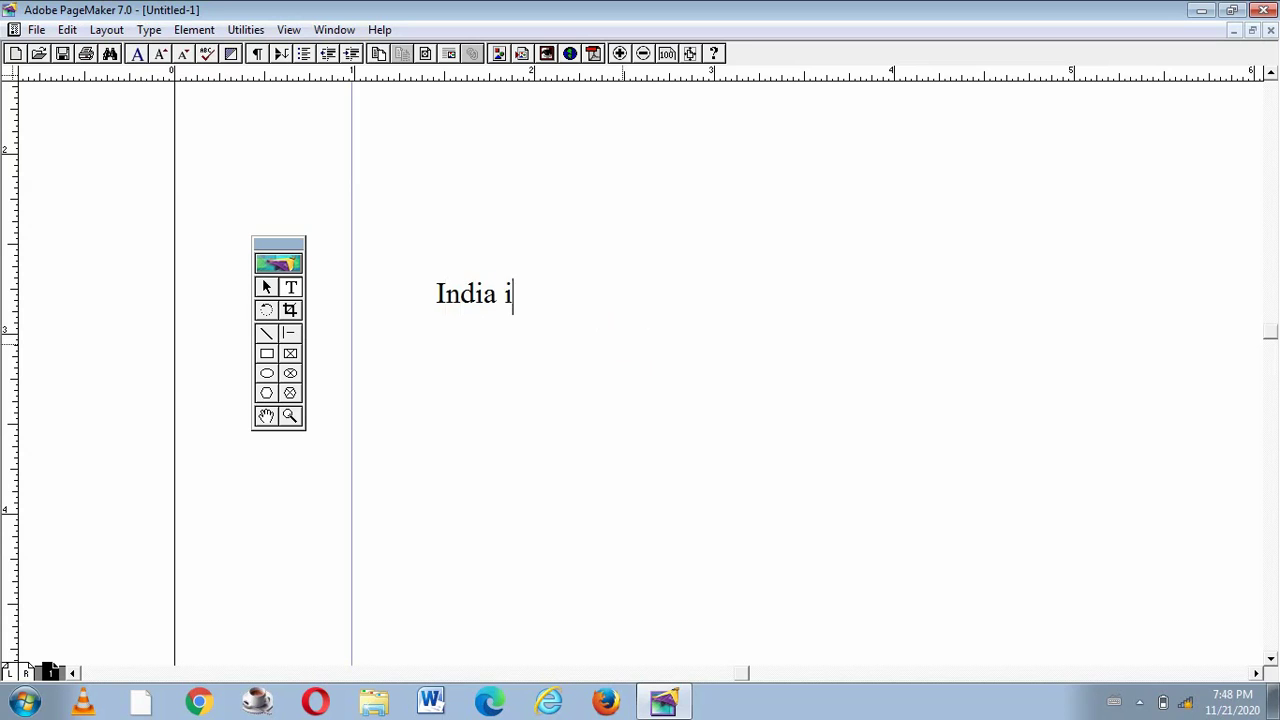
type("s my c")
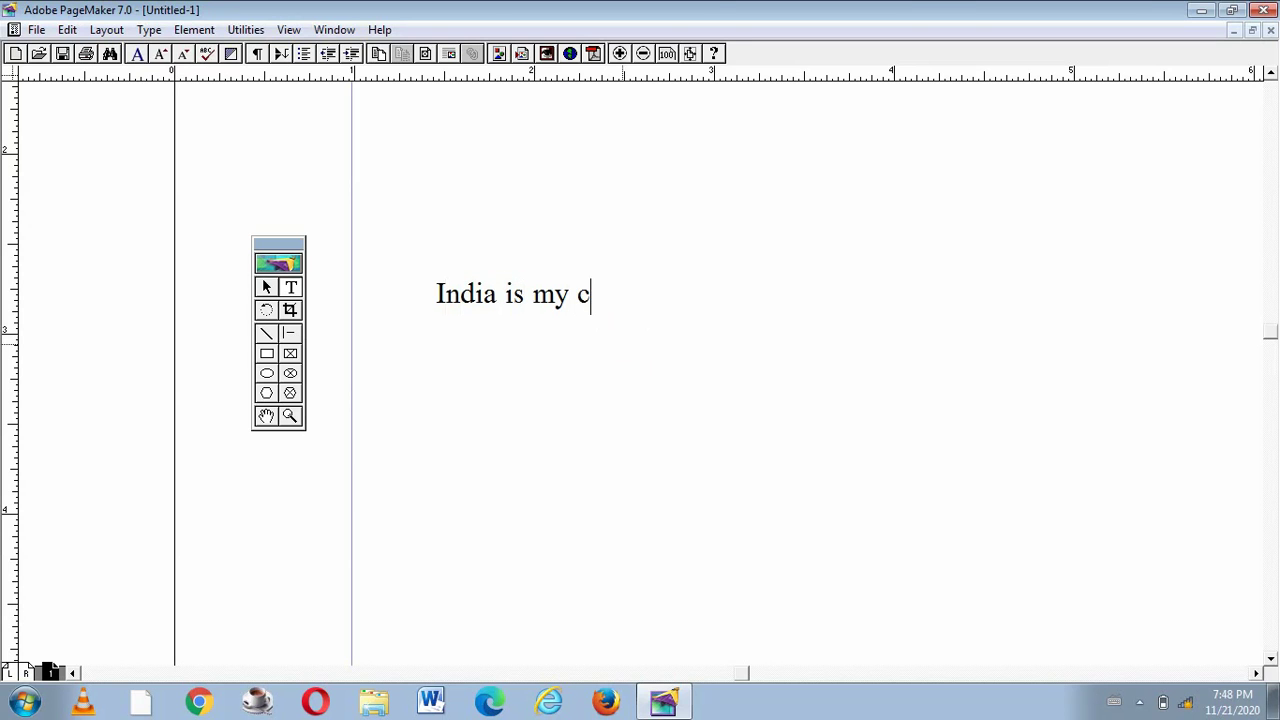
type("ountr")
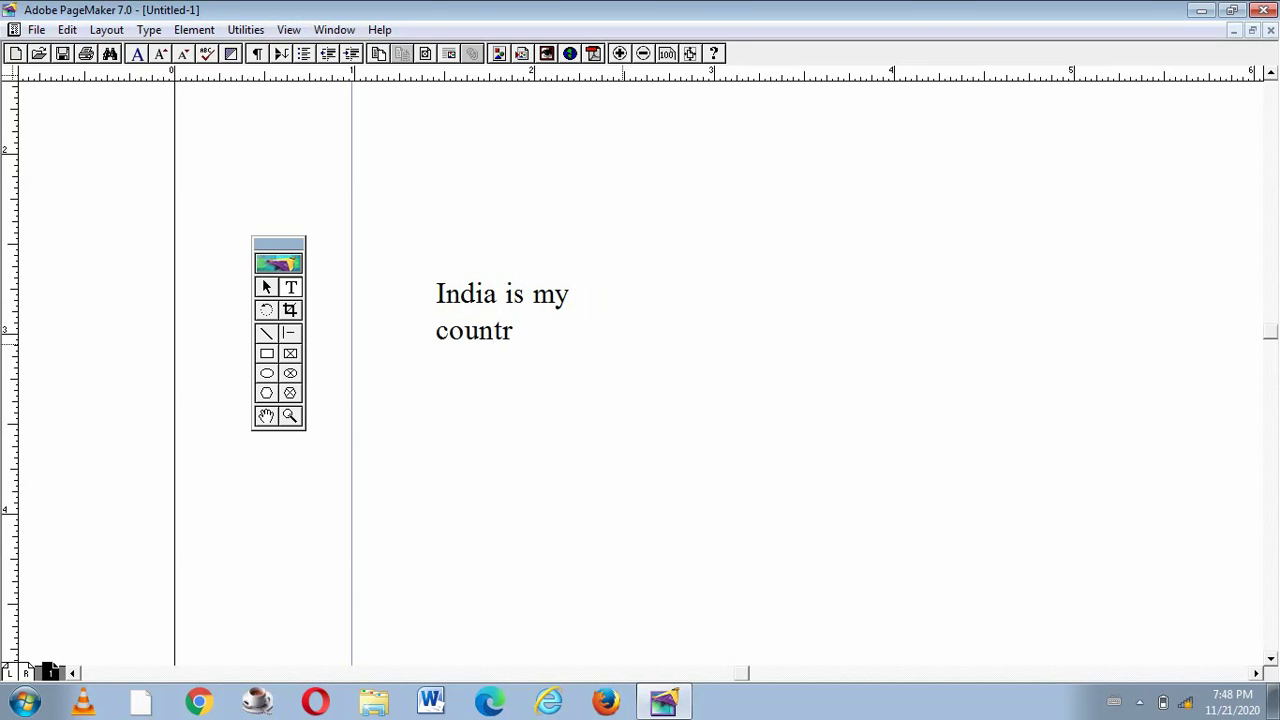
type("y")
type(".")
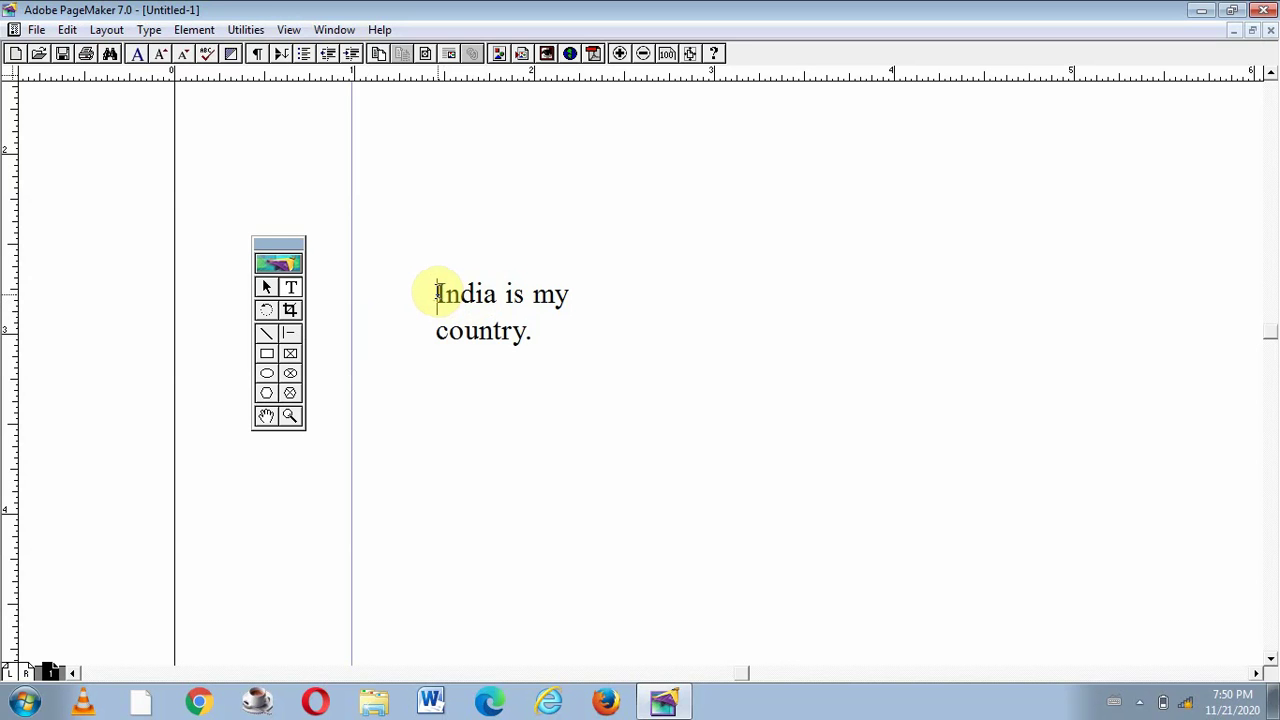
- Highlight the whole sentence, clear that selection, and select only the word "India"
left_click_drag(437, 293, 553, 323)
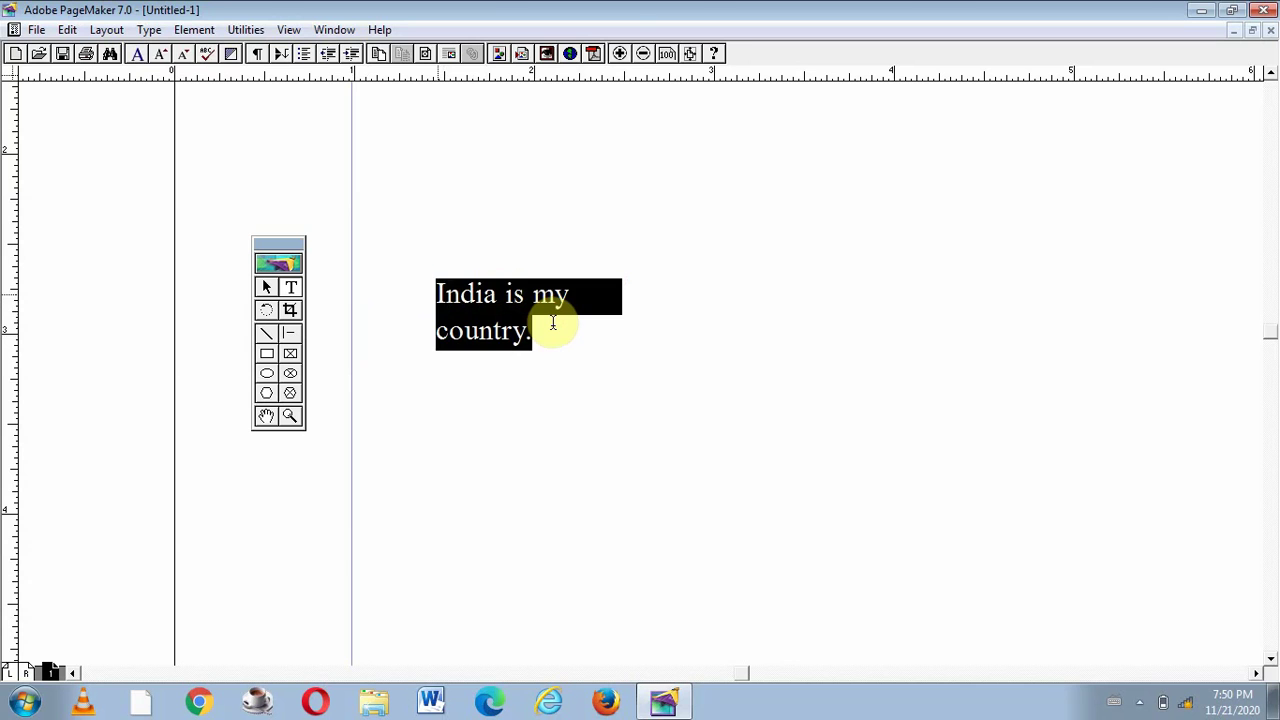
left_click(553, 323)
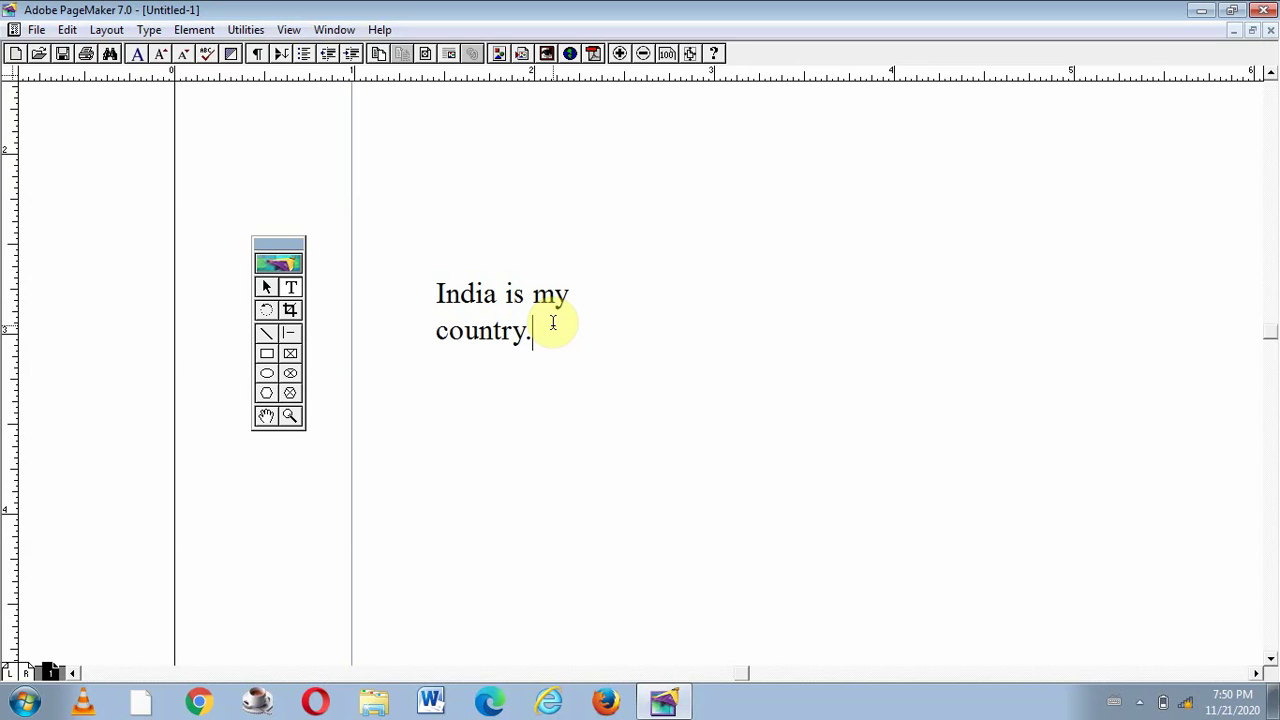
left_click(463, 295)
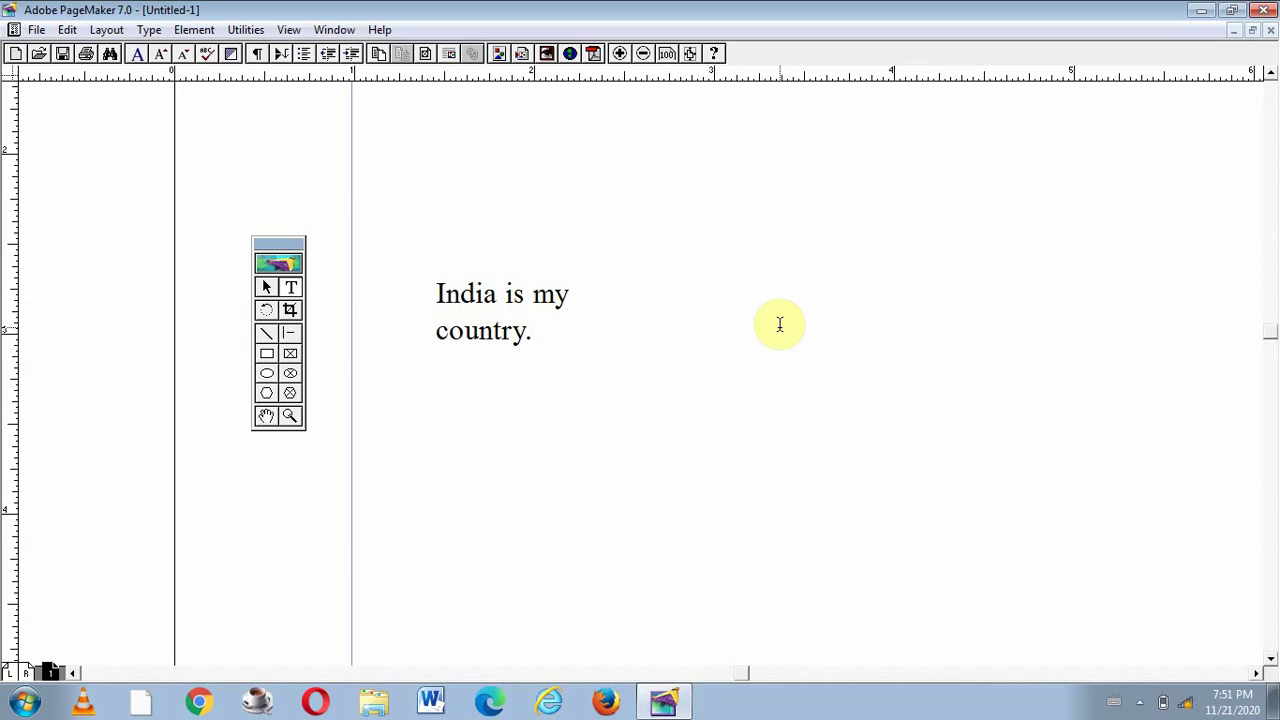
double_click(475, 296)
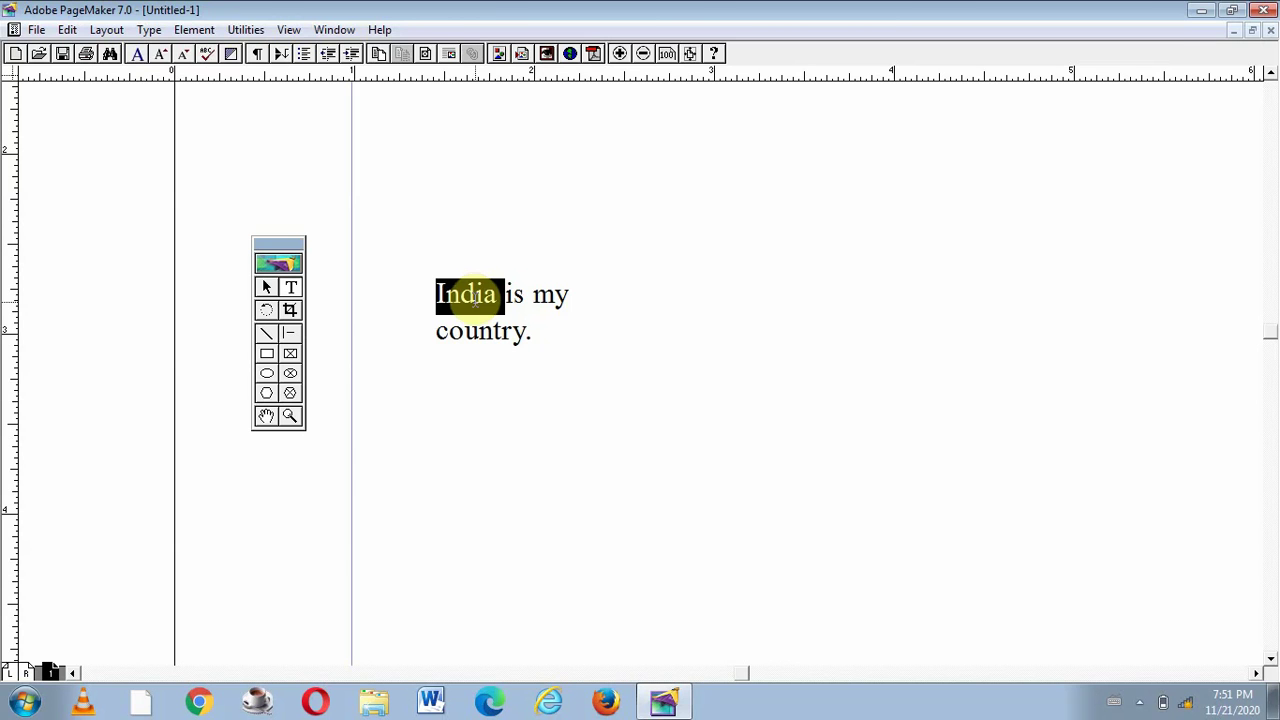
- Select the word "country" and extend to selecting the entire paragraph "India is my country."
left_click(480, 336)
double_click(480, 336)
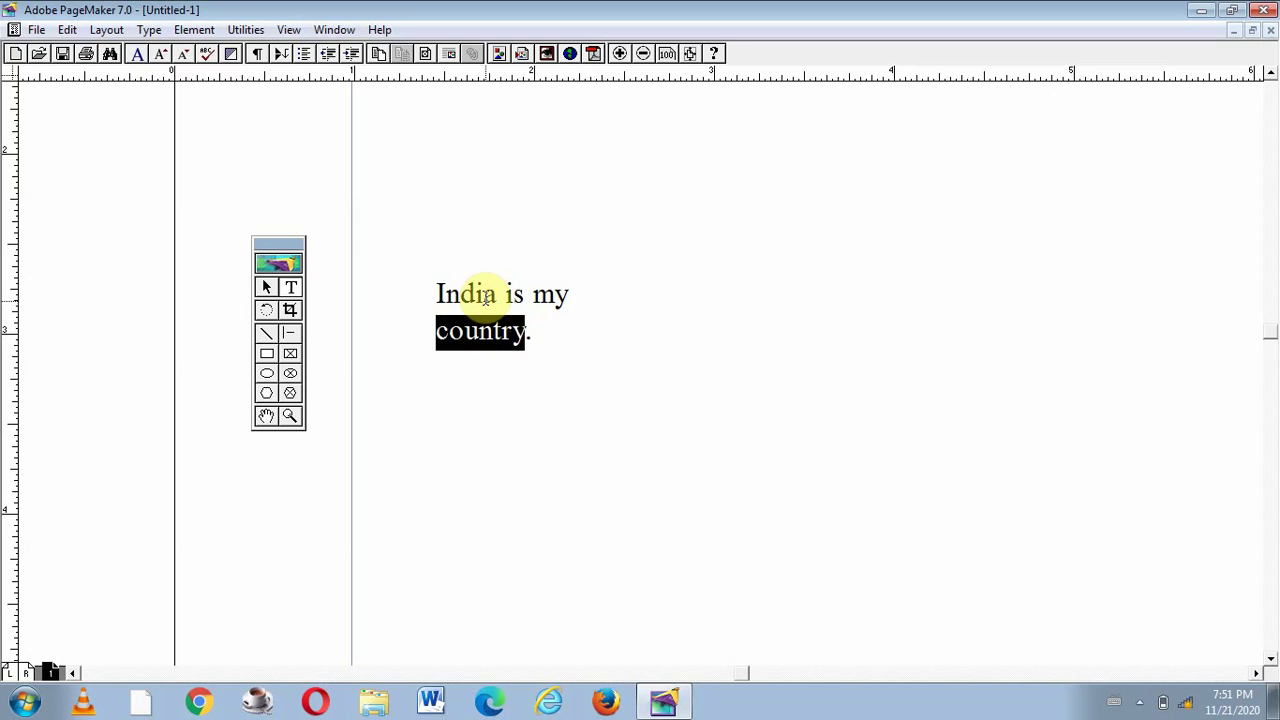
triple_click(484, 297)
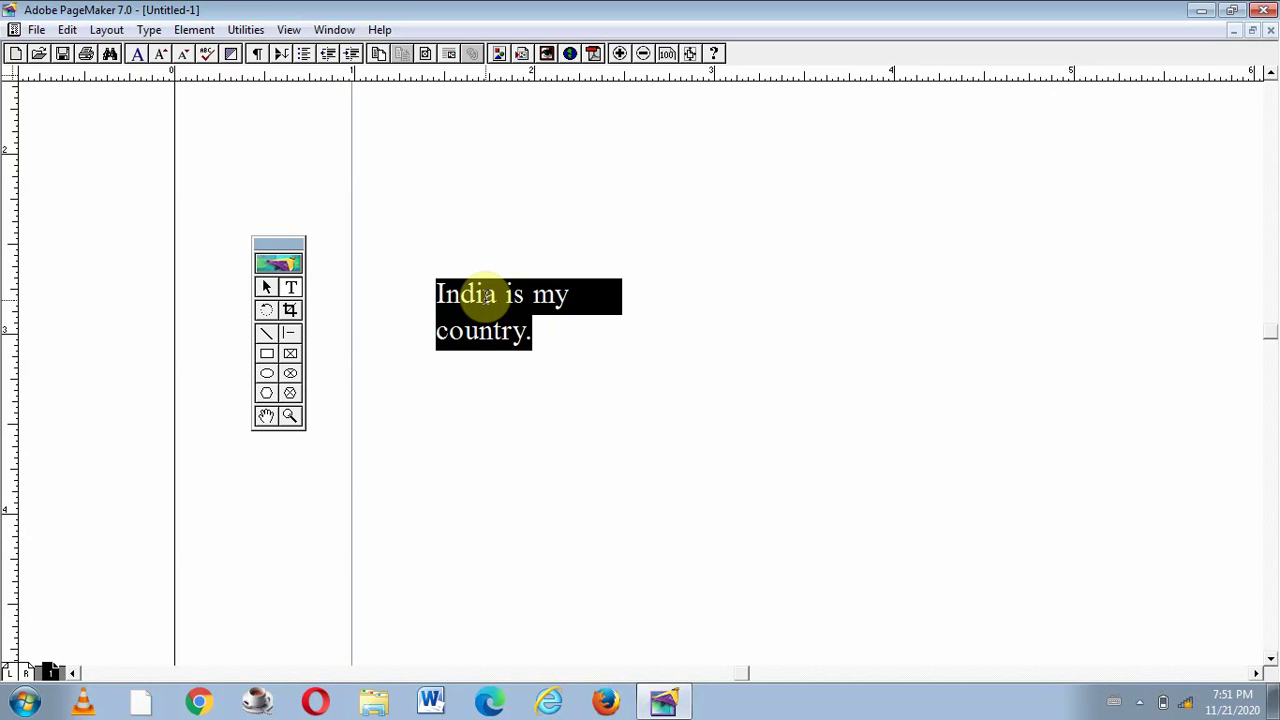
- Clear the paragraph selection and select only the letters "Ind" at the start of "India"
left_click(509, 362)
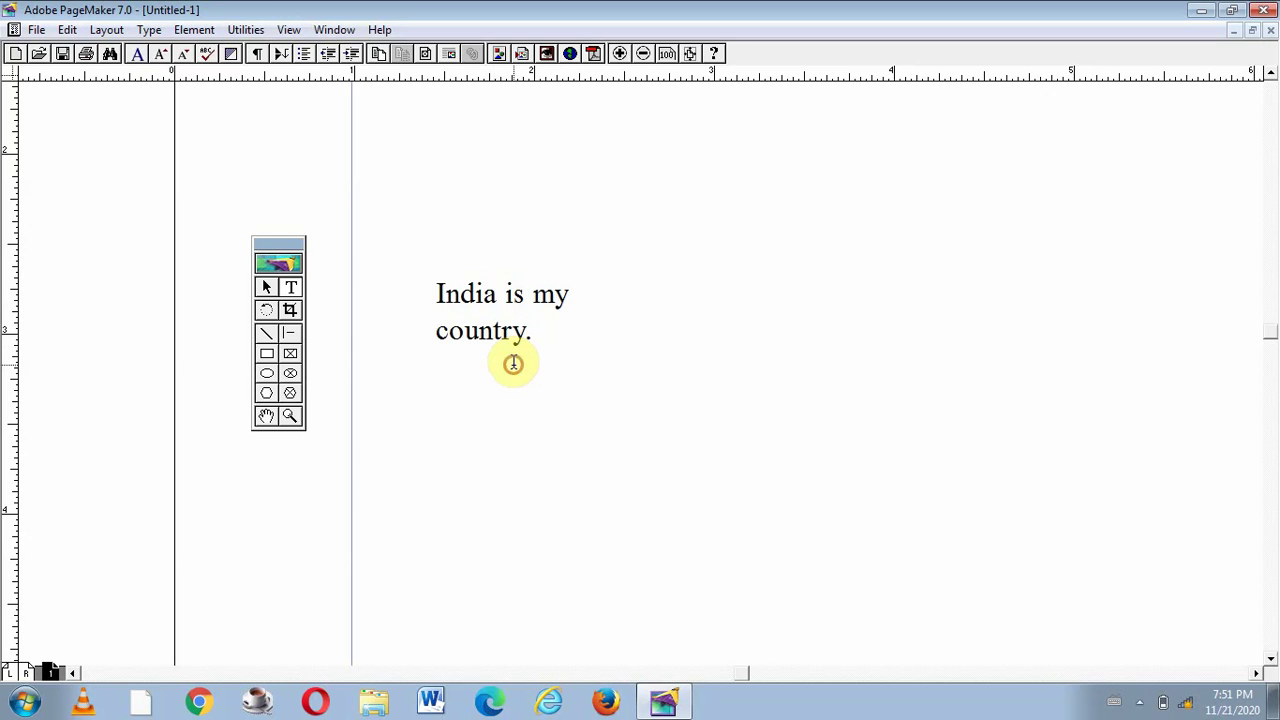
left_click(440, 293)
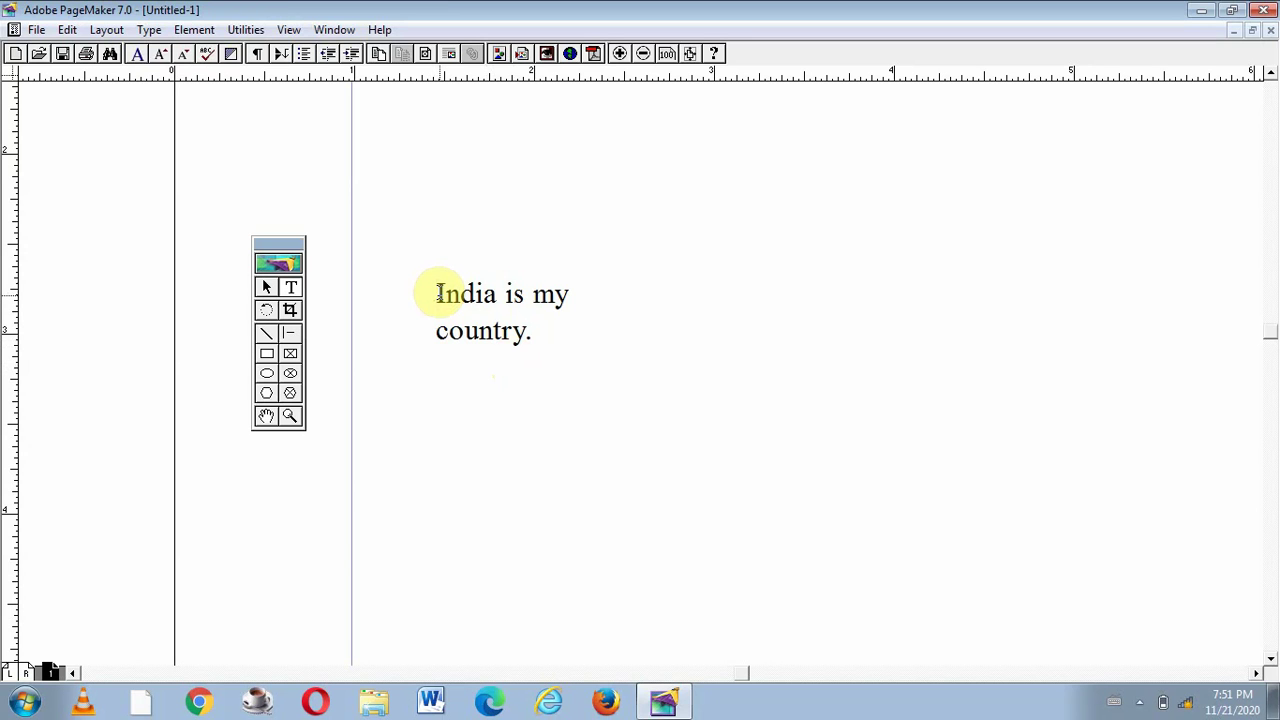
left_click_drag(437, 294, 475, 294)
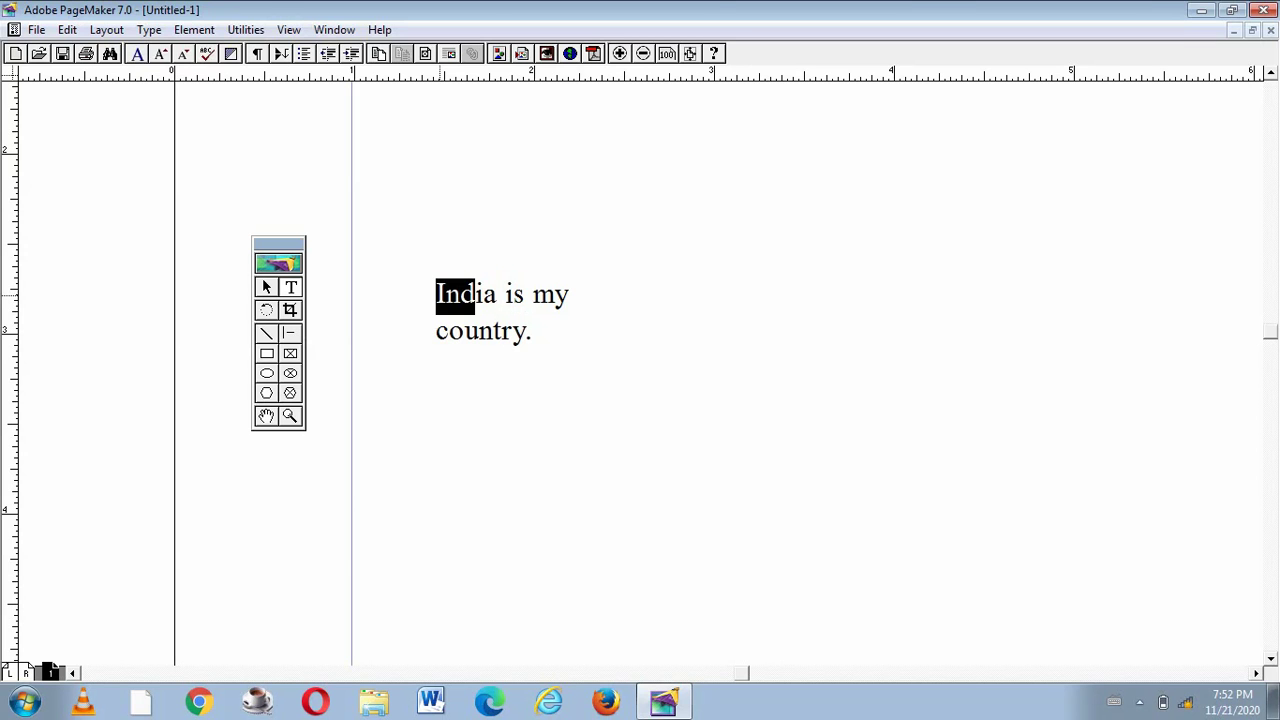
- Select the whole first line "India is my", and select only "is my" through to the end of that line
left_click(438, 294)
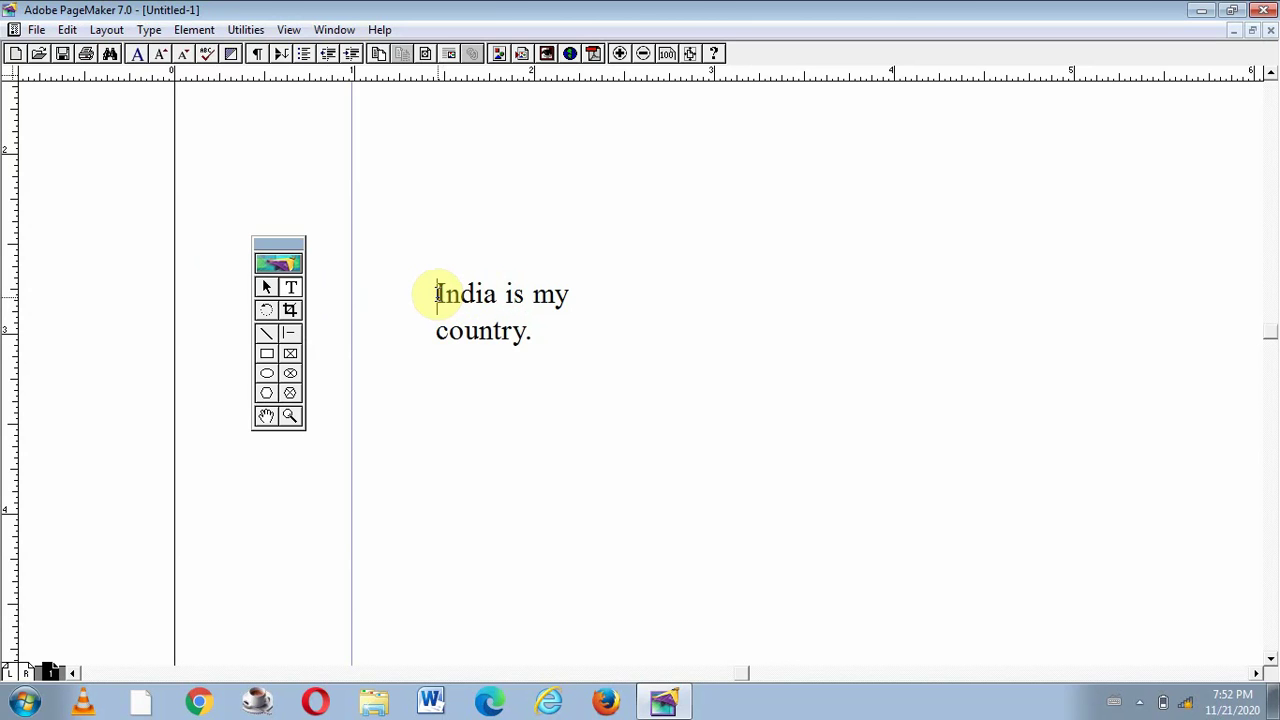
key("shift+End")
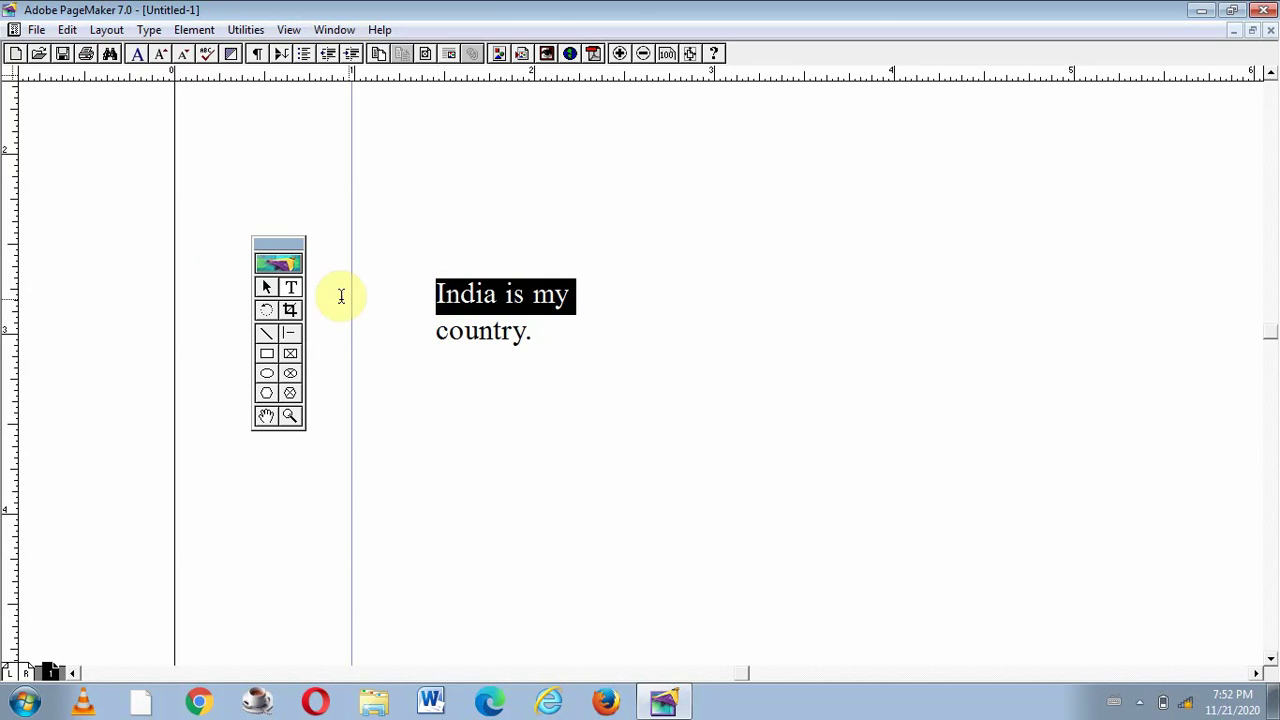
left_click(506, 295)
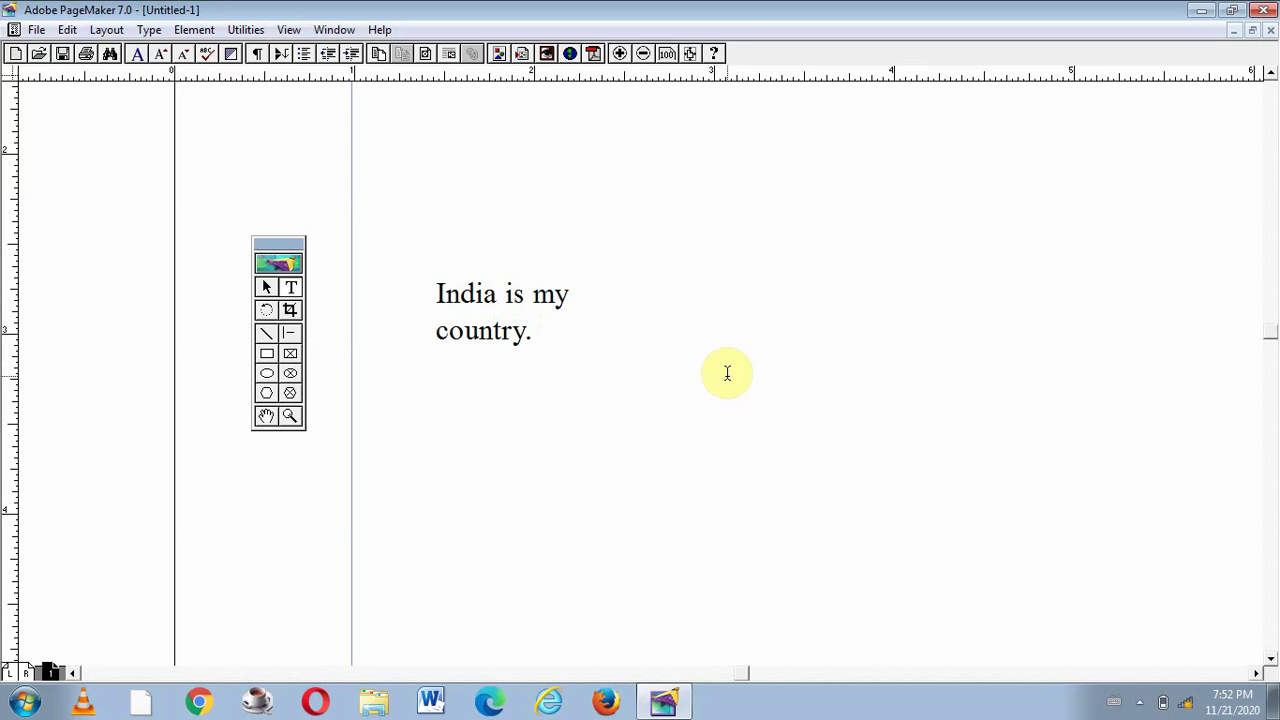
key("shift+End")
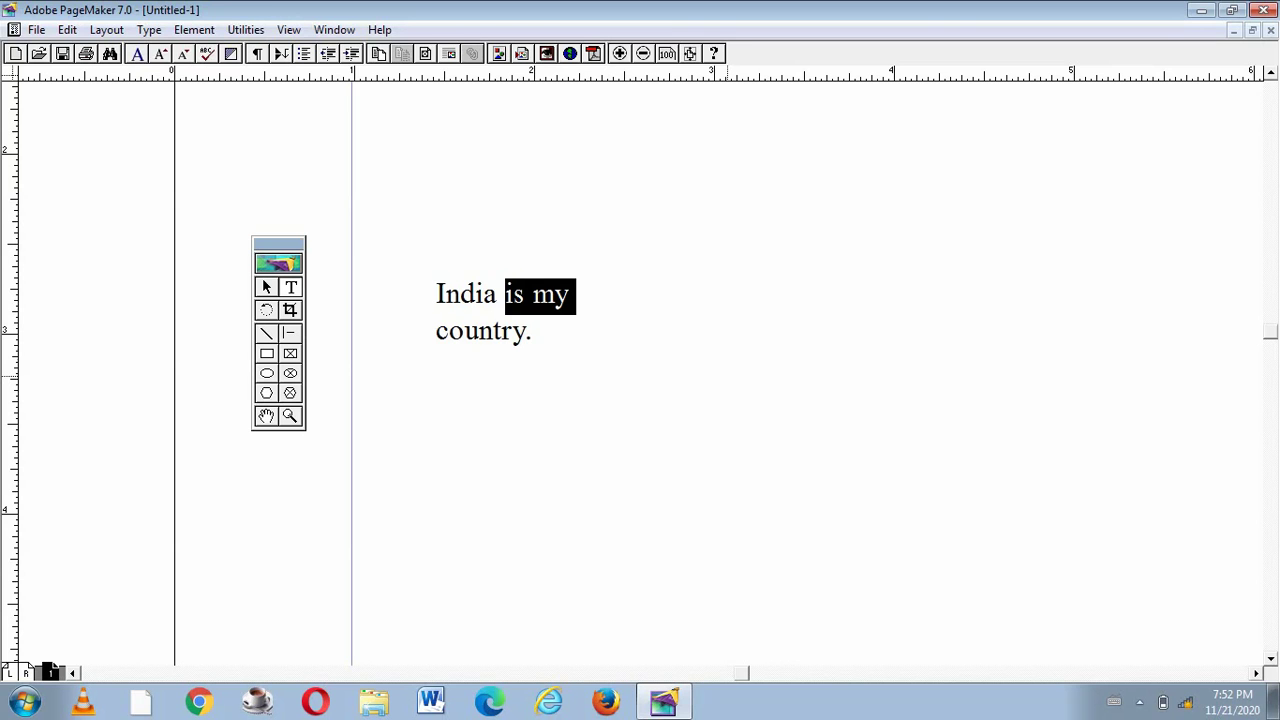
- Extend a selection backwards from just before "my" to the line start, covering "India is", and clear it
left_click(535, 295)
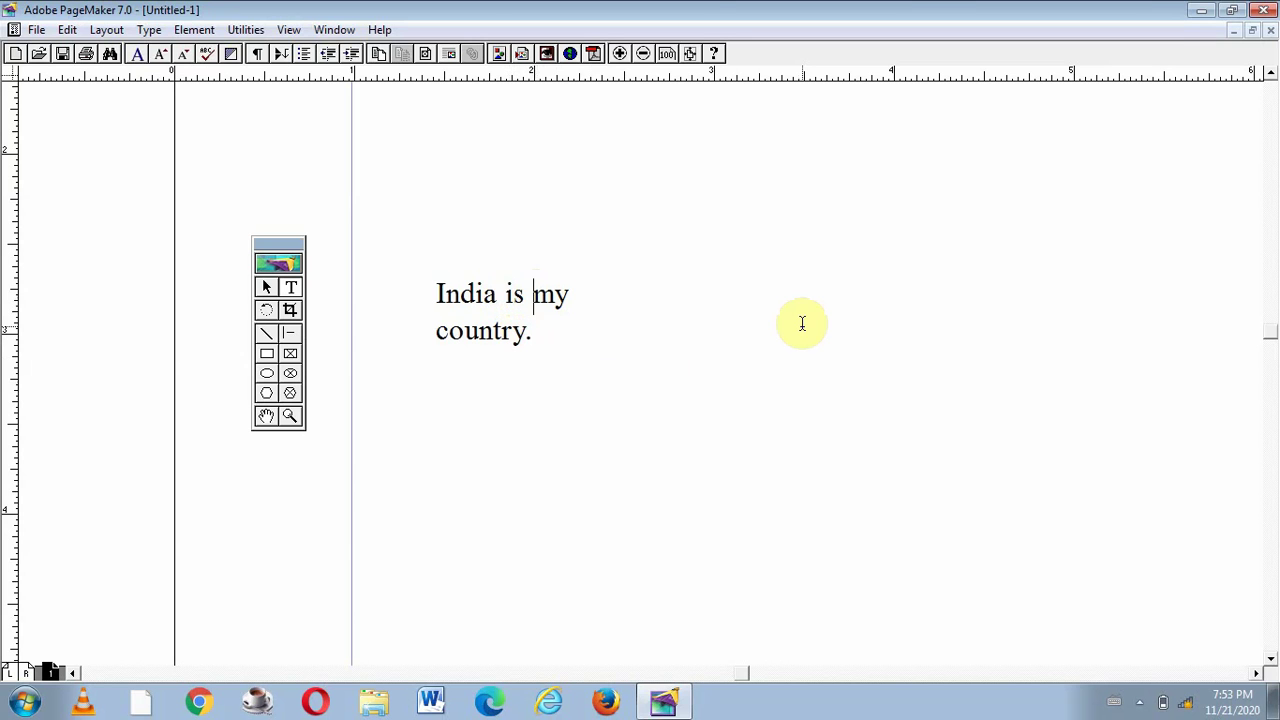
key("shift+Left")
key("shift+Left")
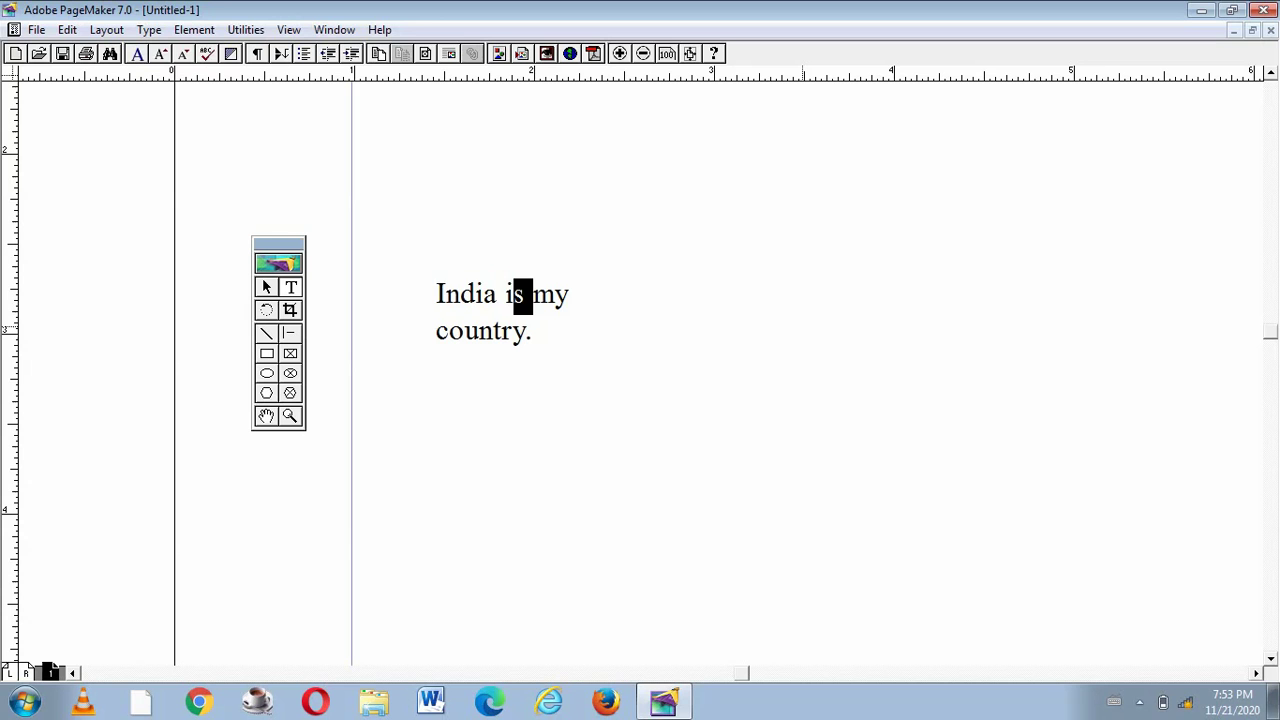
left_click_drag(514, 296, 436, 296)
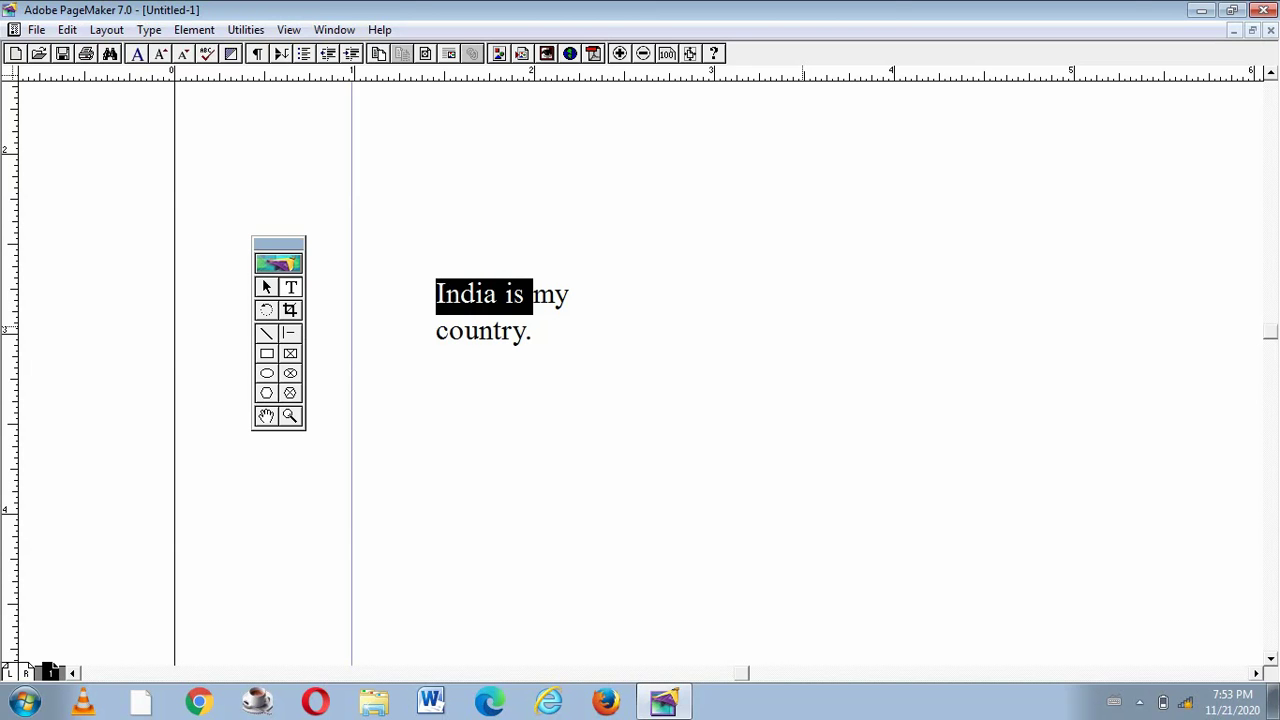
left_click(1104, 428)
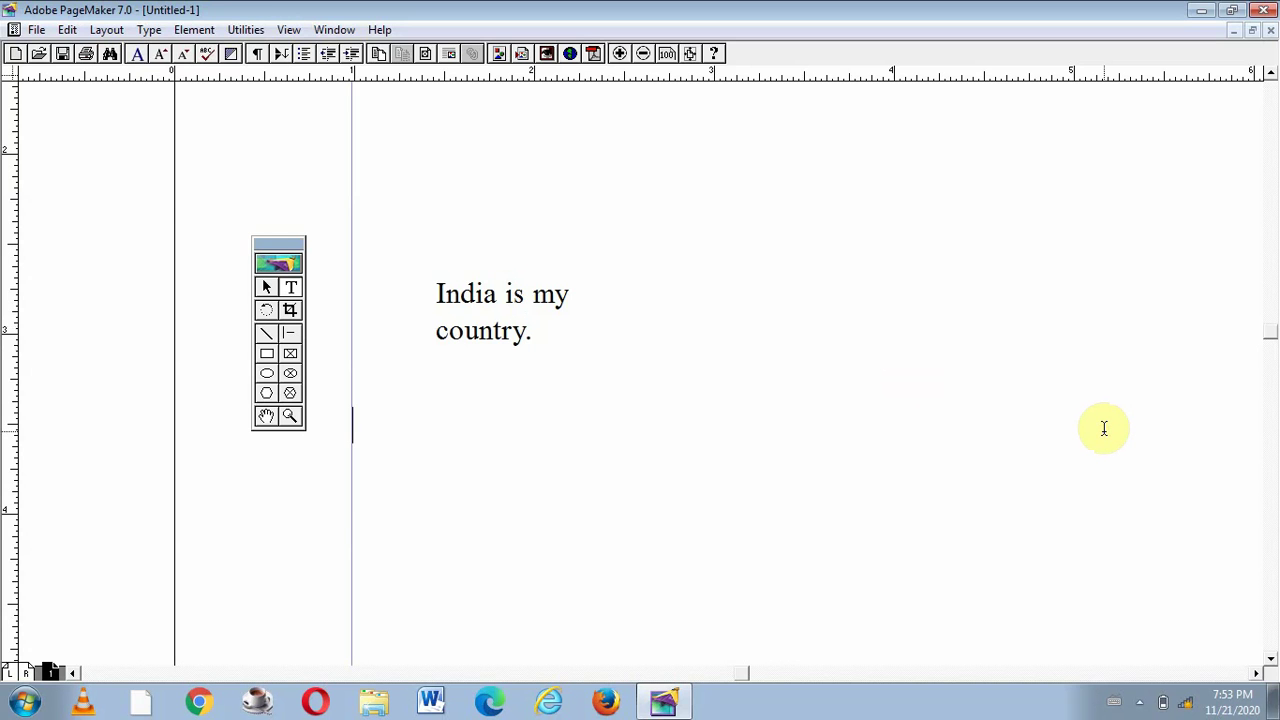
- Delete the letter "s" from the word "is" and enter it again
left_click(514, 293)
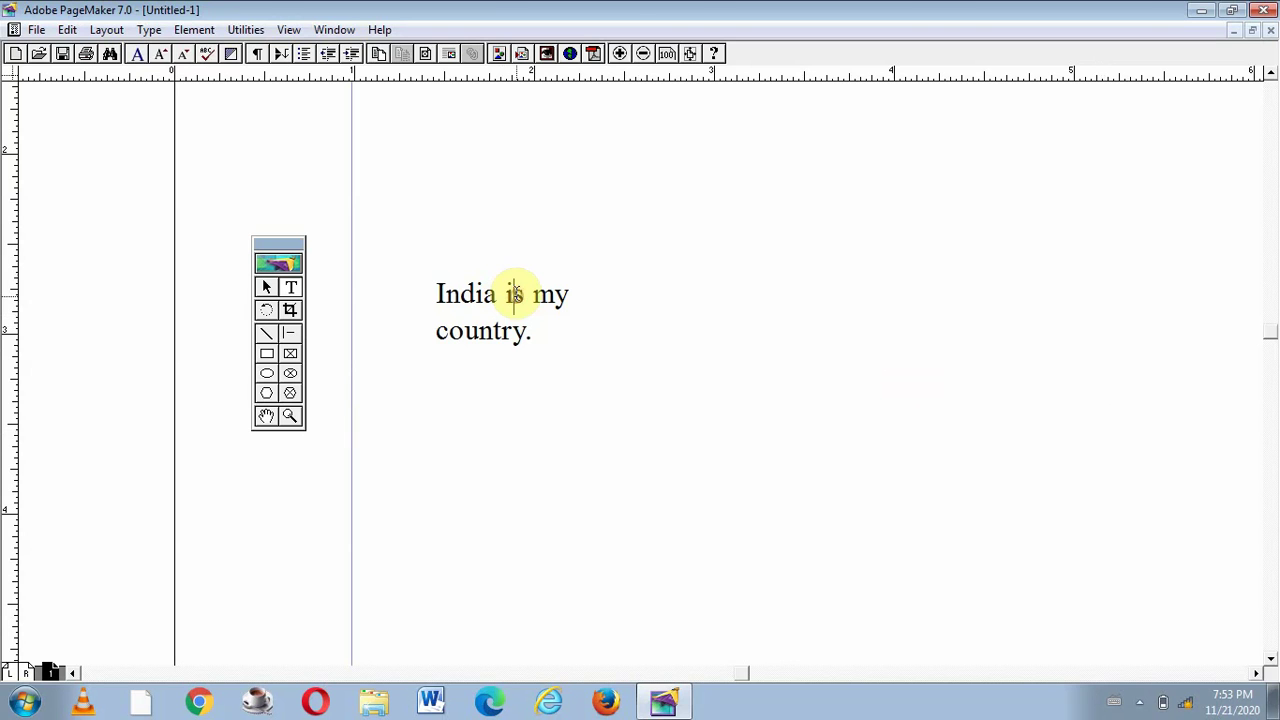
left_click(512, 356)
left_click(521, 295)
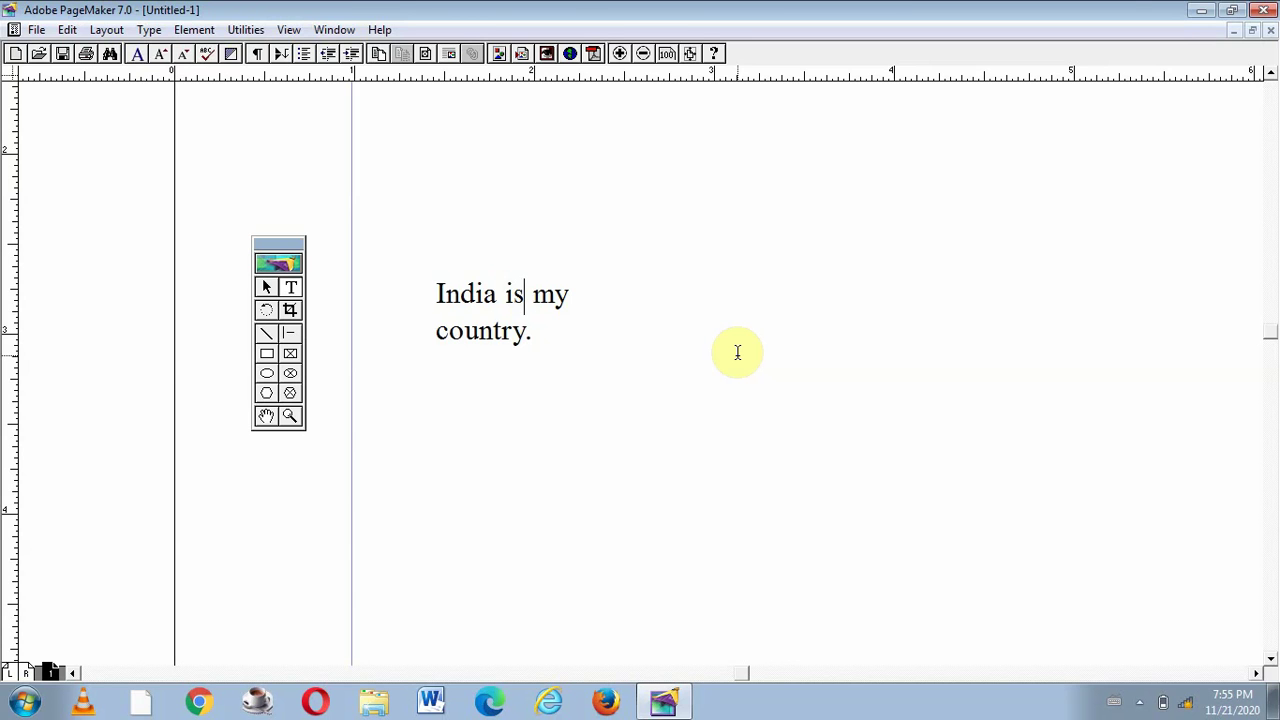
key("BackSpace")
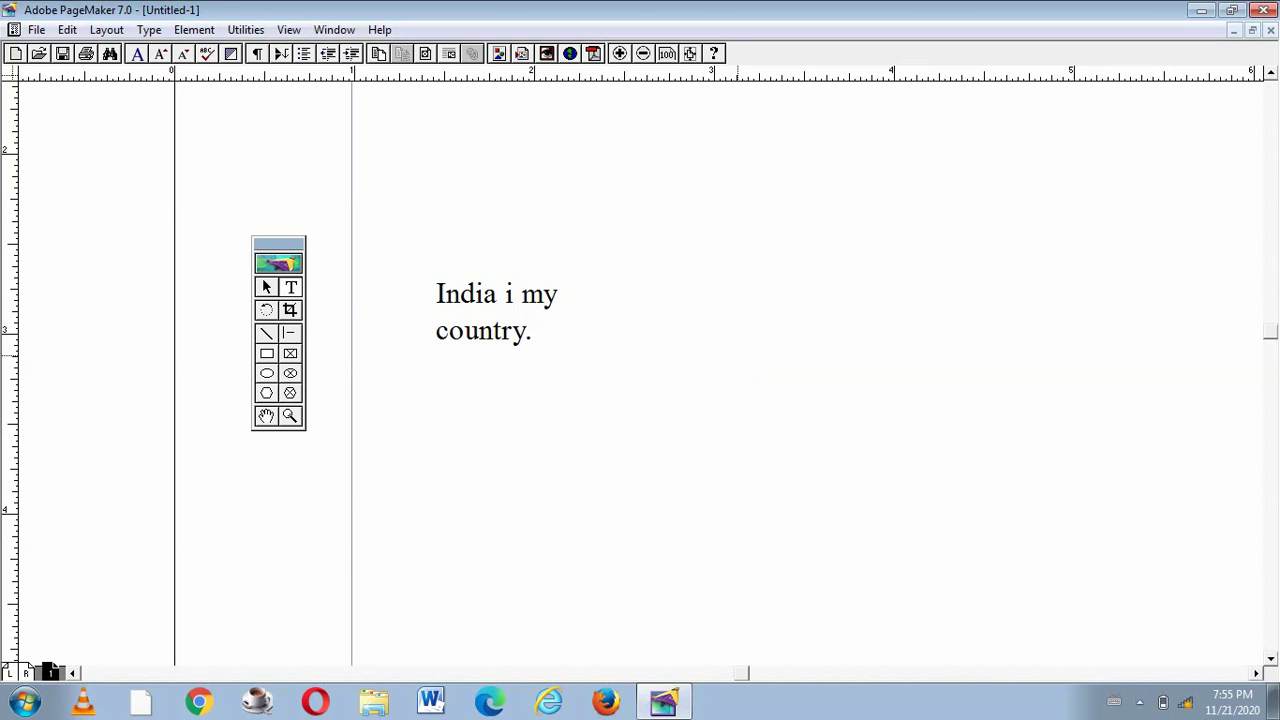
type("s")
- Remove the "d" before and the "i" after the insertion point in "India", and re-enter "di"
left_click(476, 292)
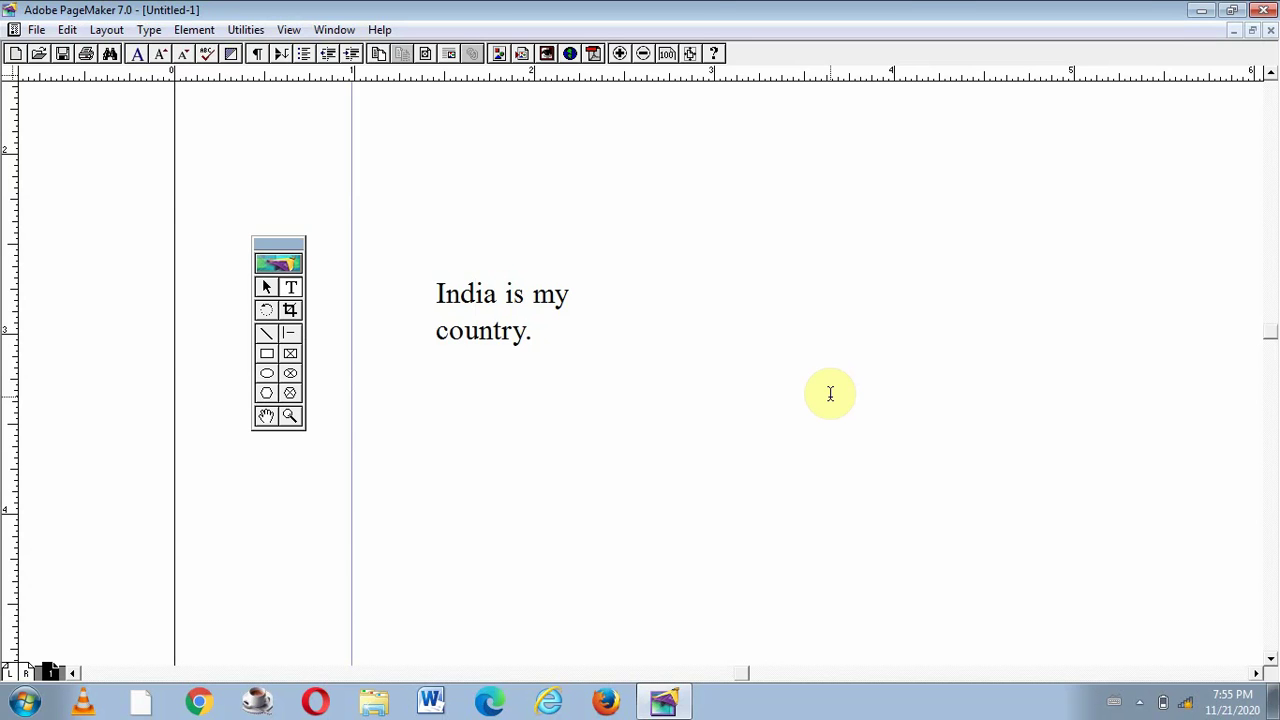
key("BackSpace")
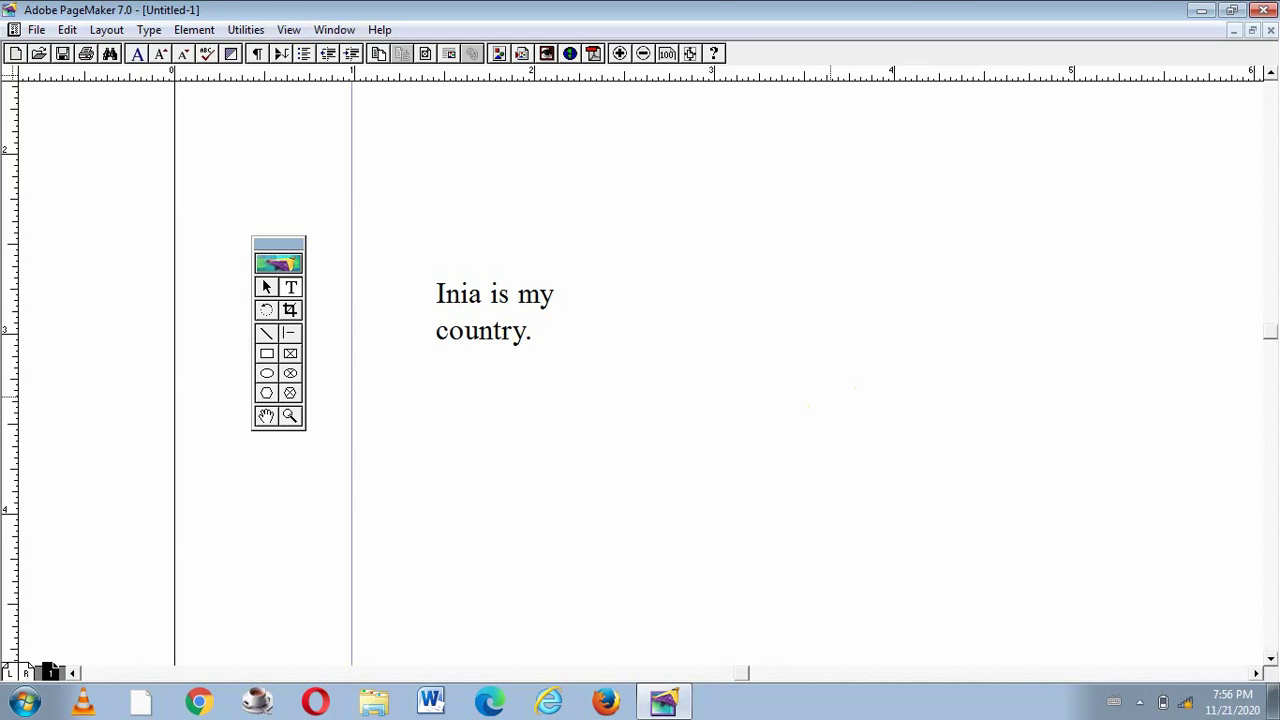
key("Delete")
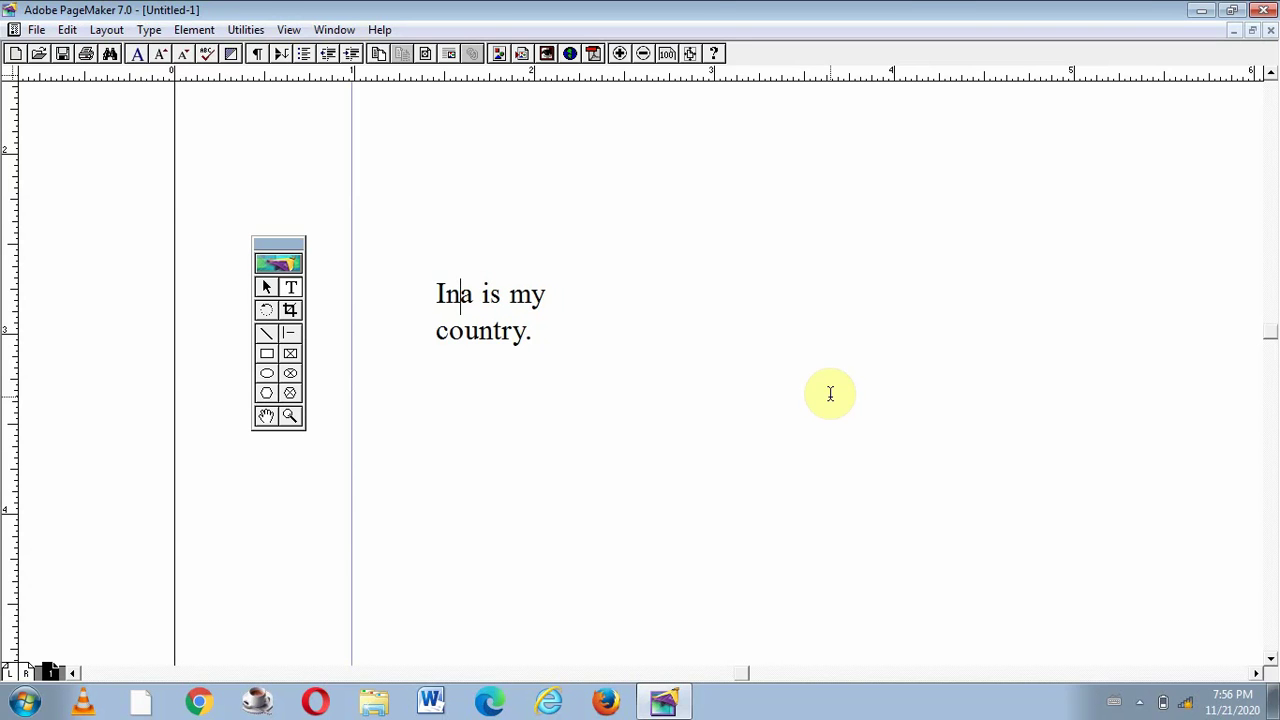
type("di")
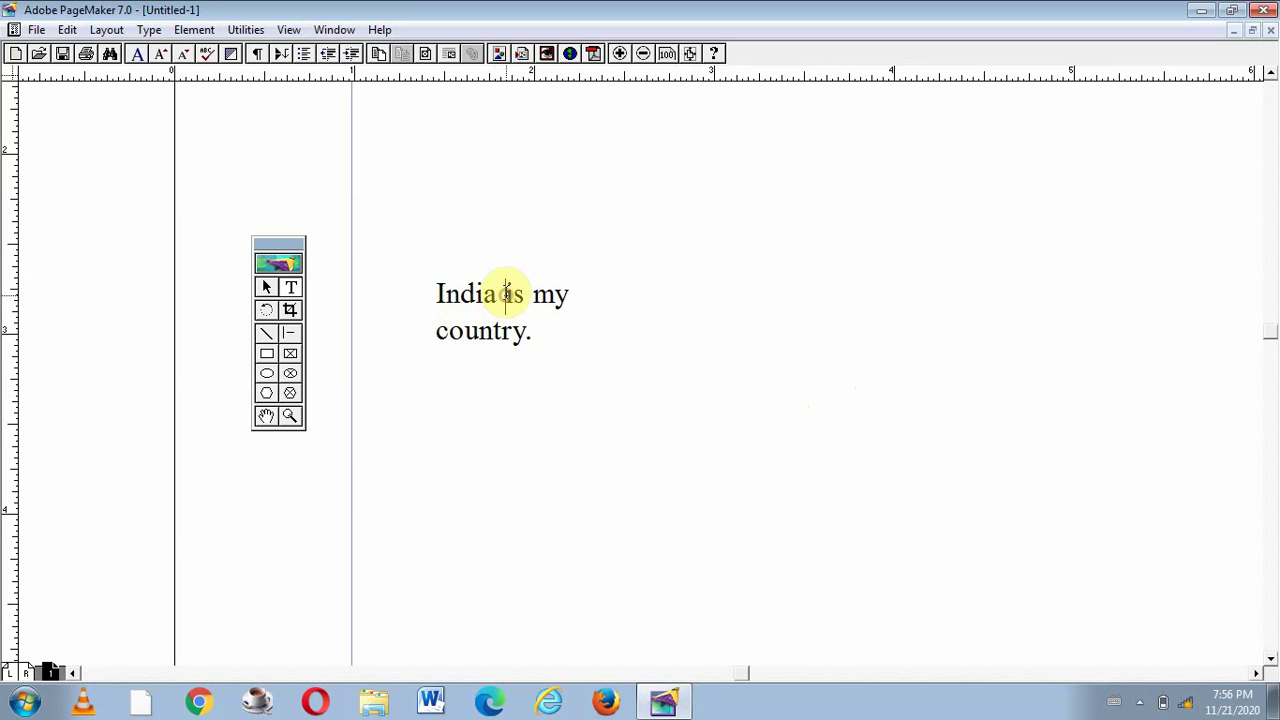
- Clear the selected word "is" from the sentence and enter "is a" in its place
left_click_drag(505, 293, 524, 293)
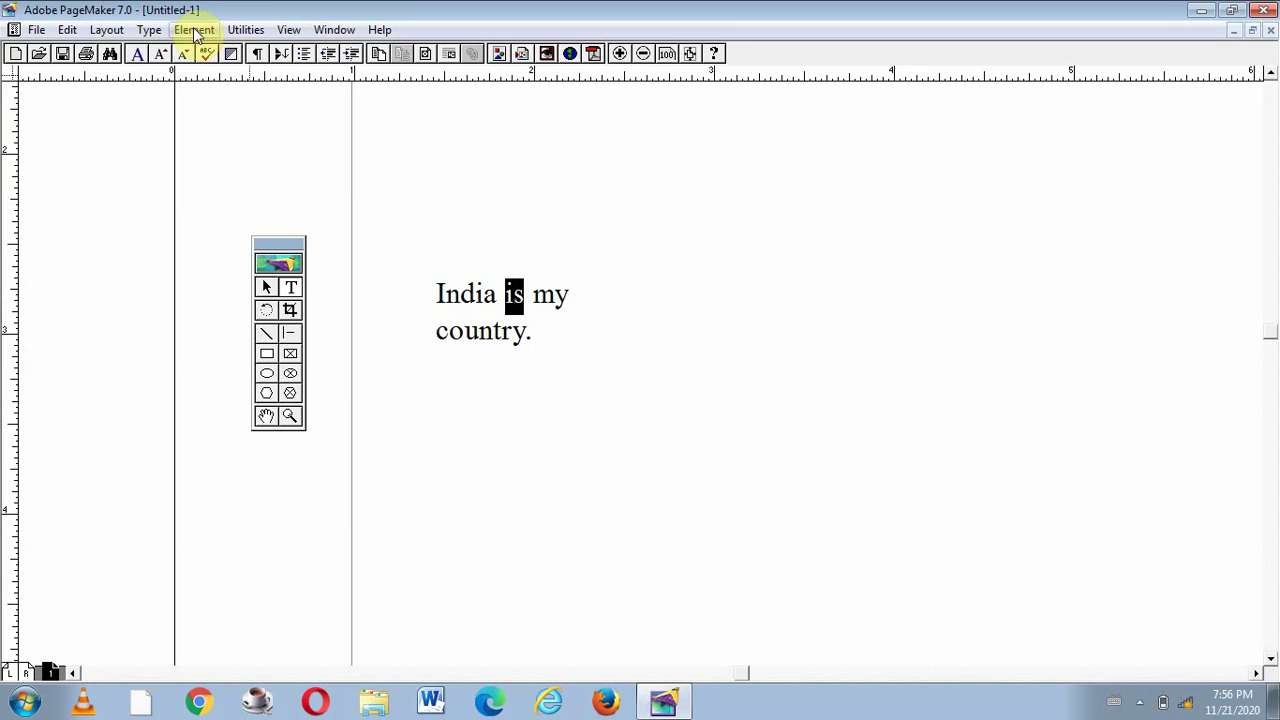
left_click(67, 30)
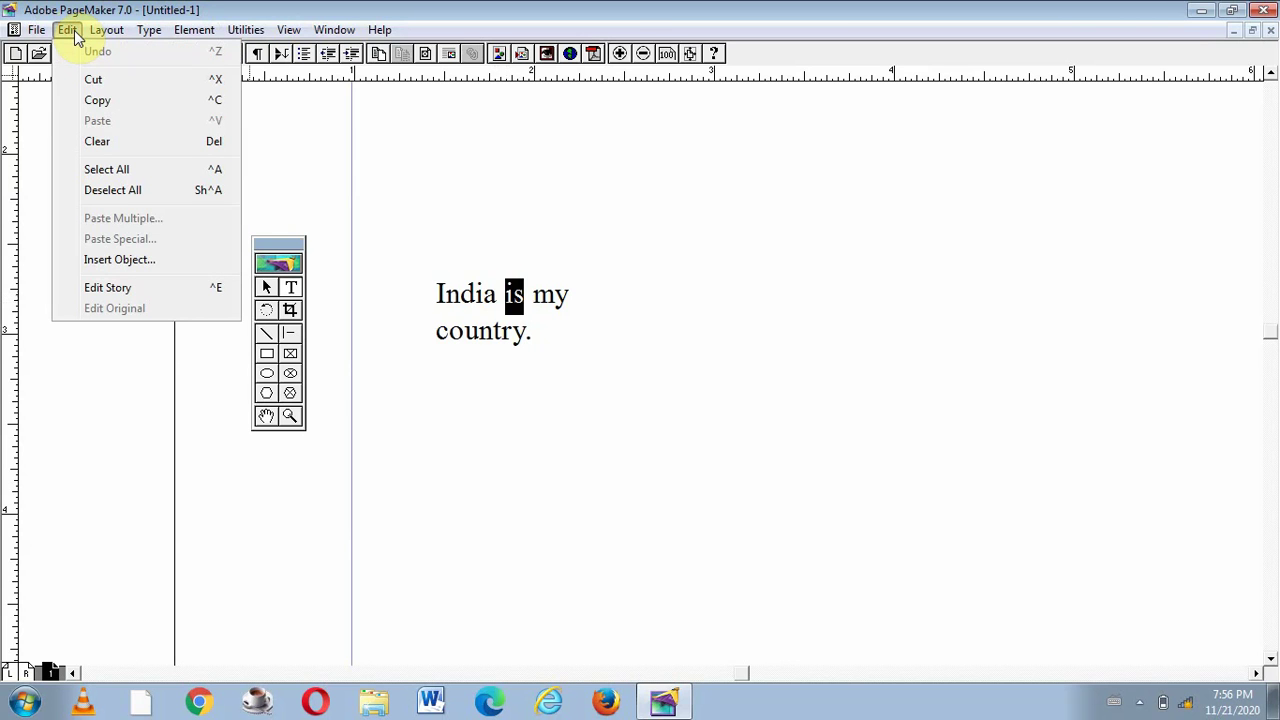
left_click(97, 141)
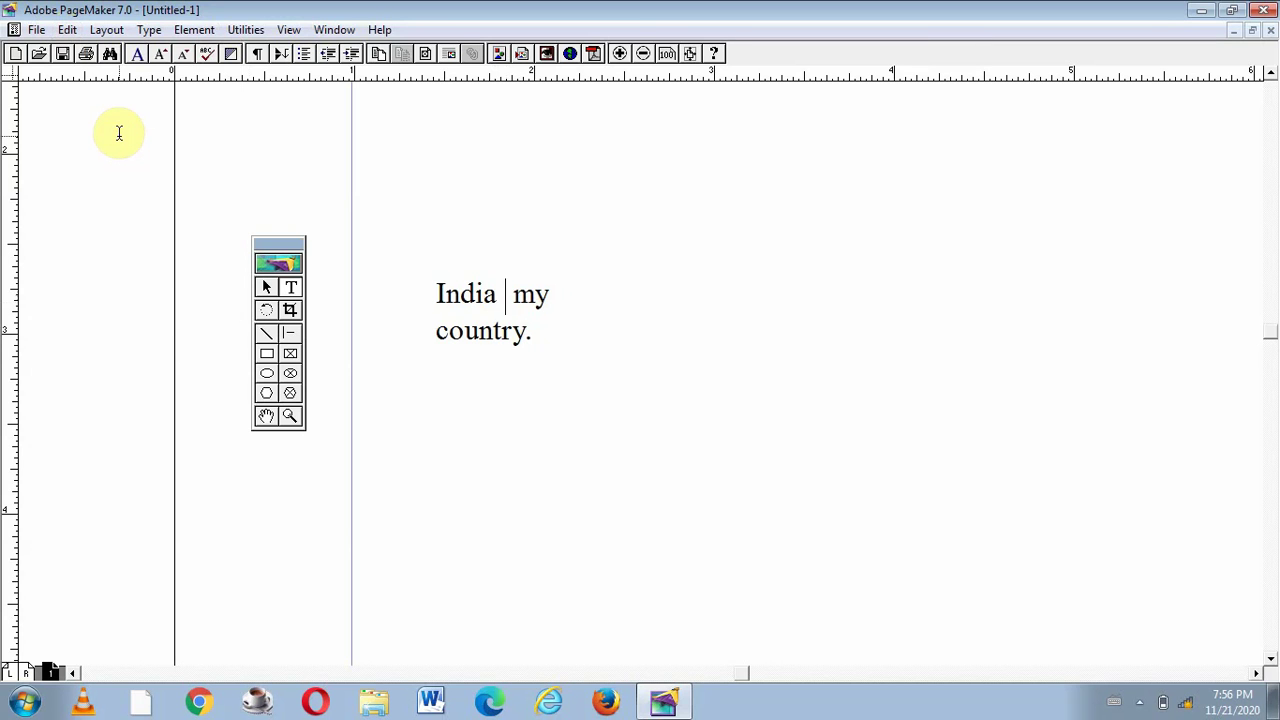
type("is")
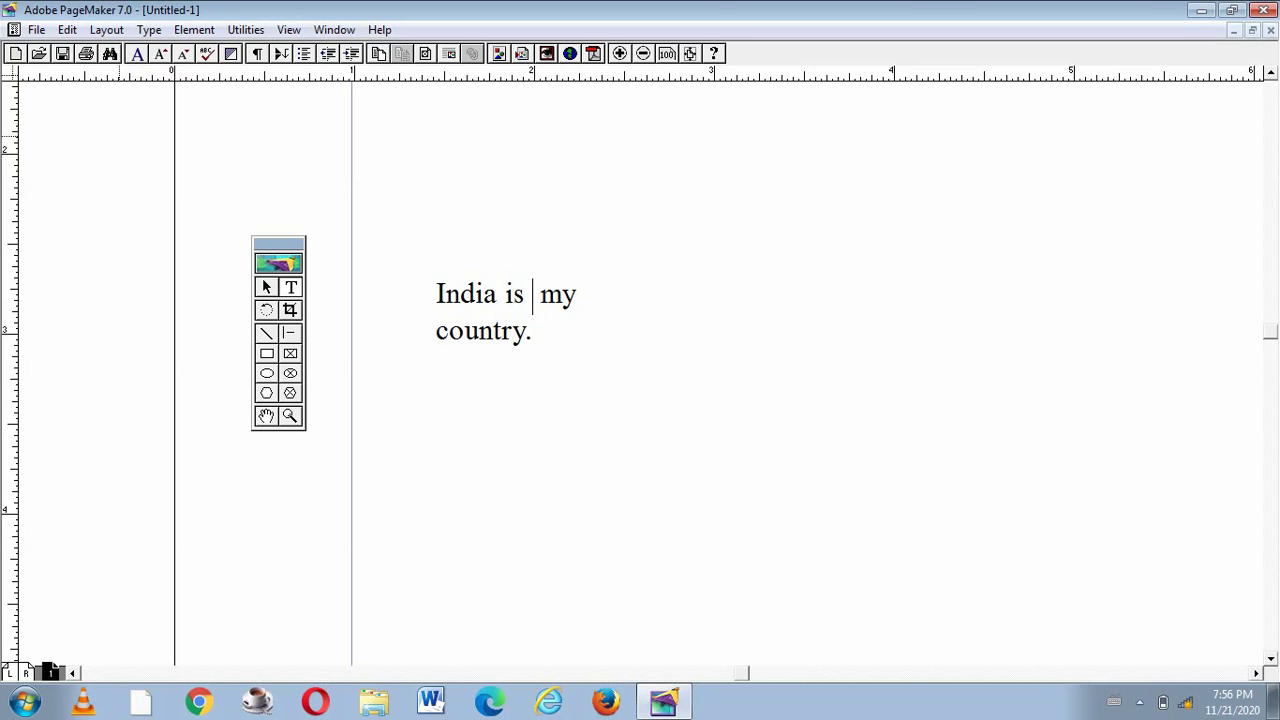
type("a")
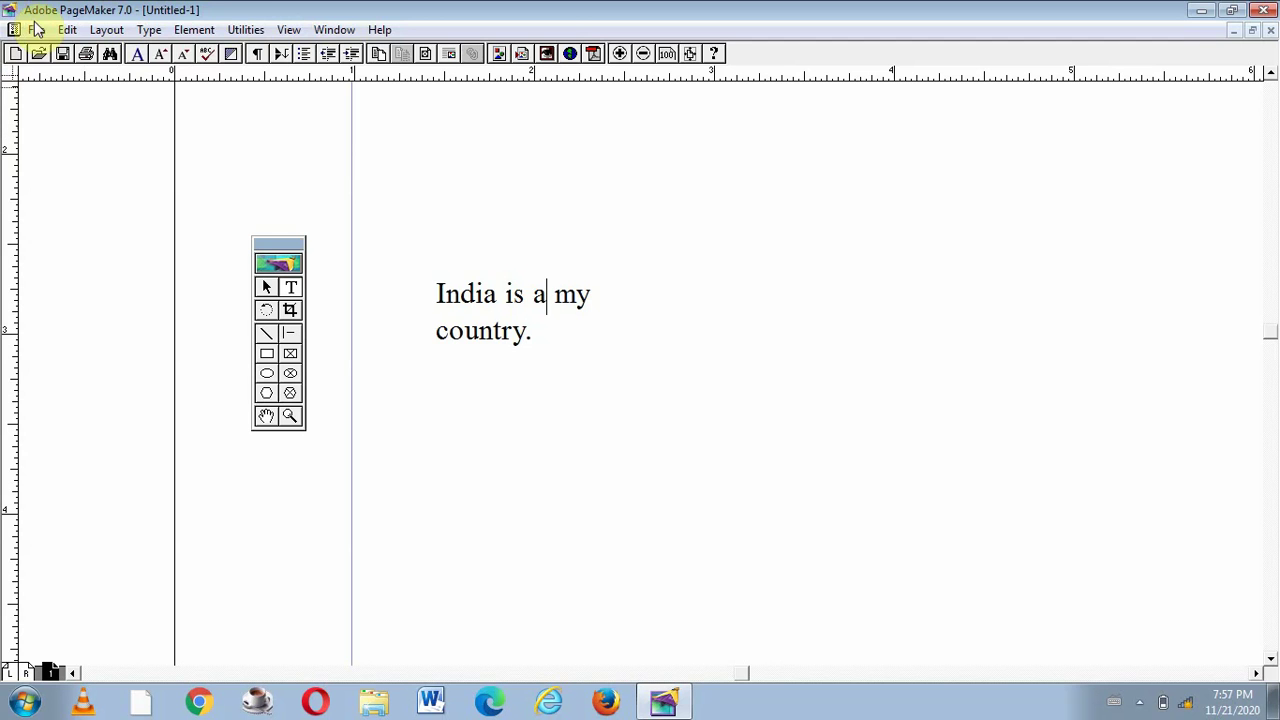
- Undo the text edit that replaced the word "is" with "is a"
left_click(68, 30)
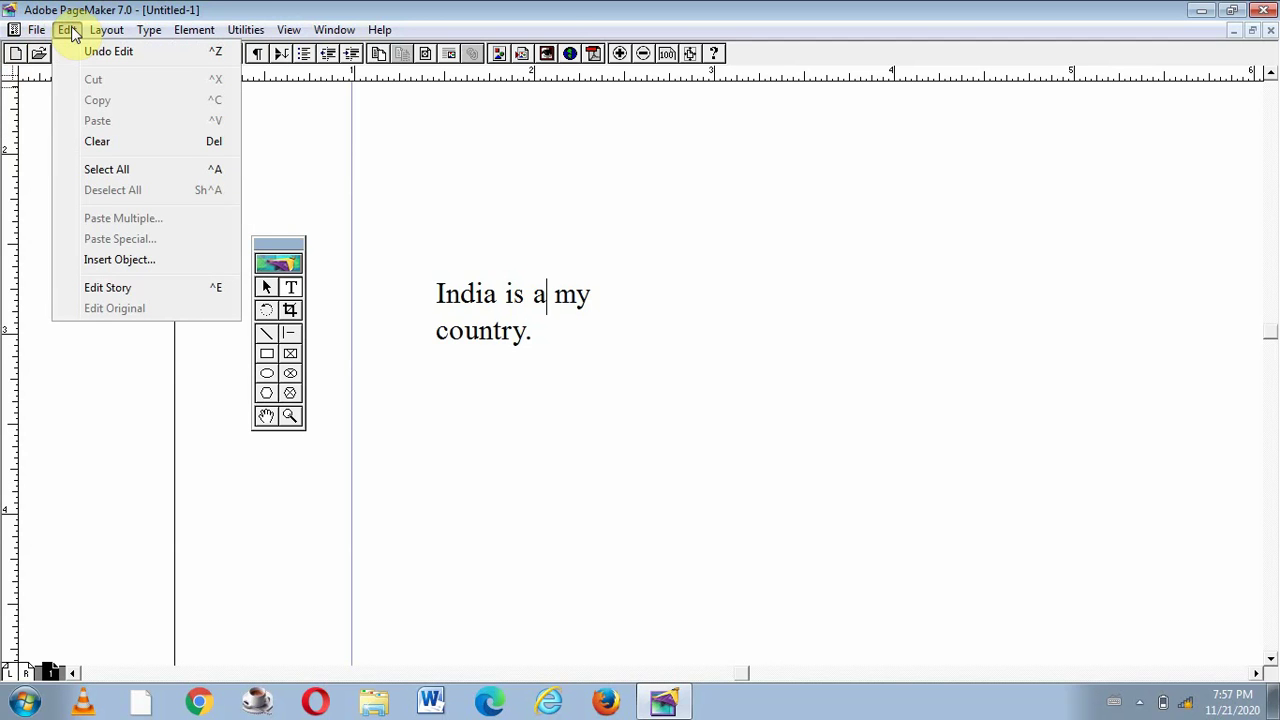
left_click(70, 33)
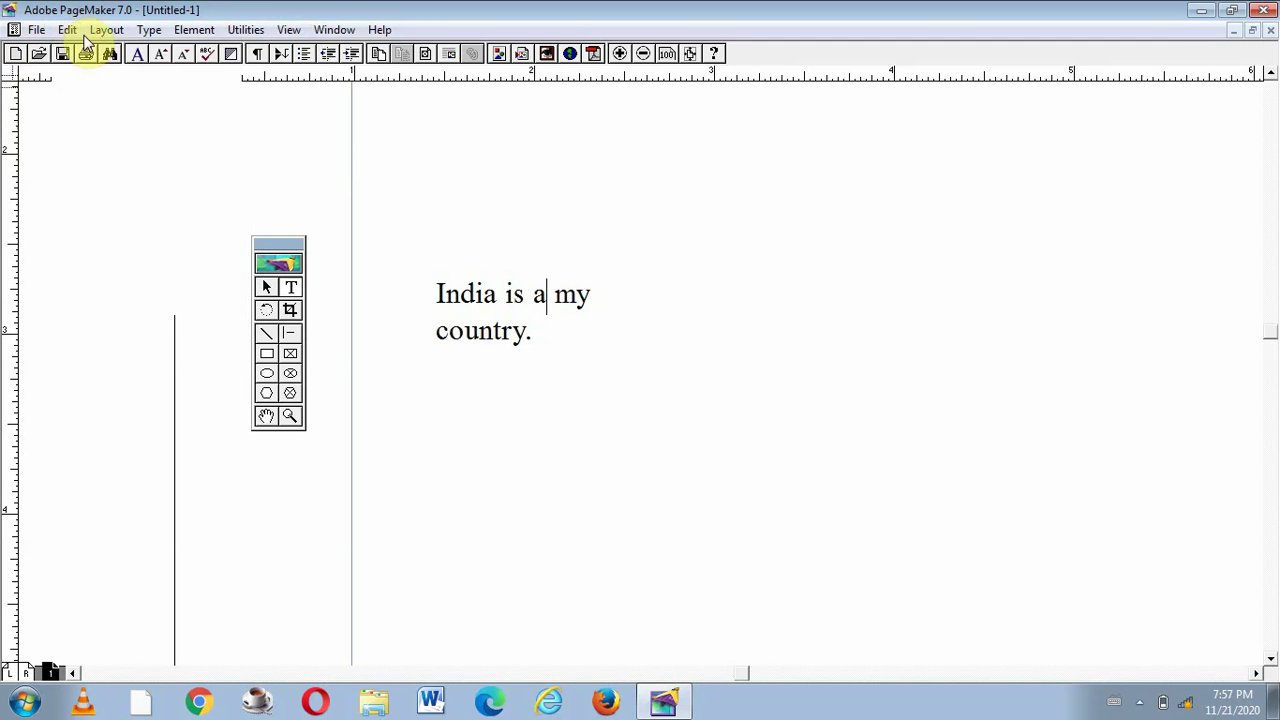
left_click(92, 32)
mouse_move(66, 32)
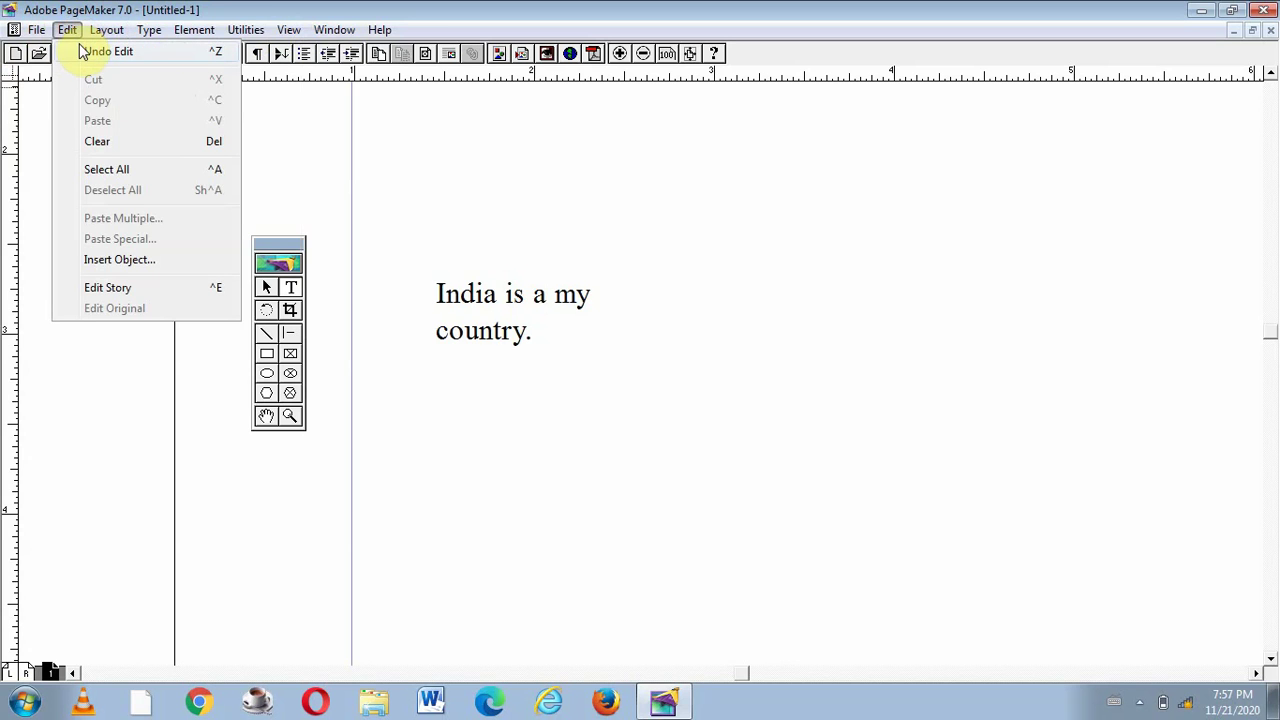
left_click(84, 52)
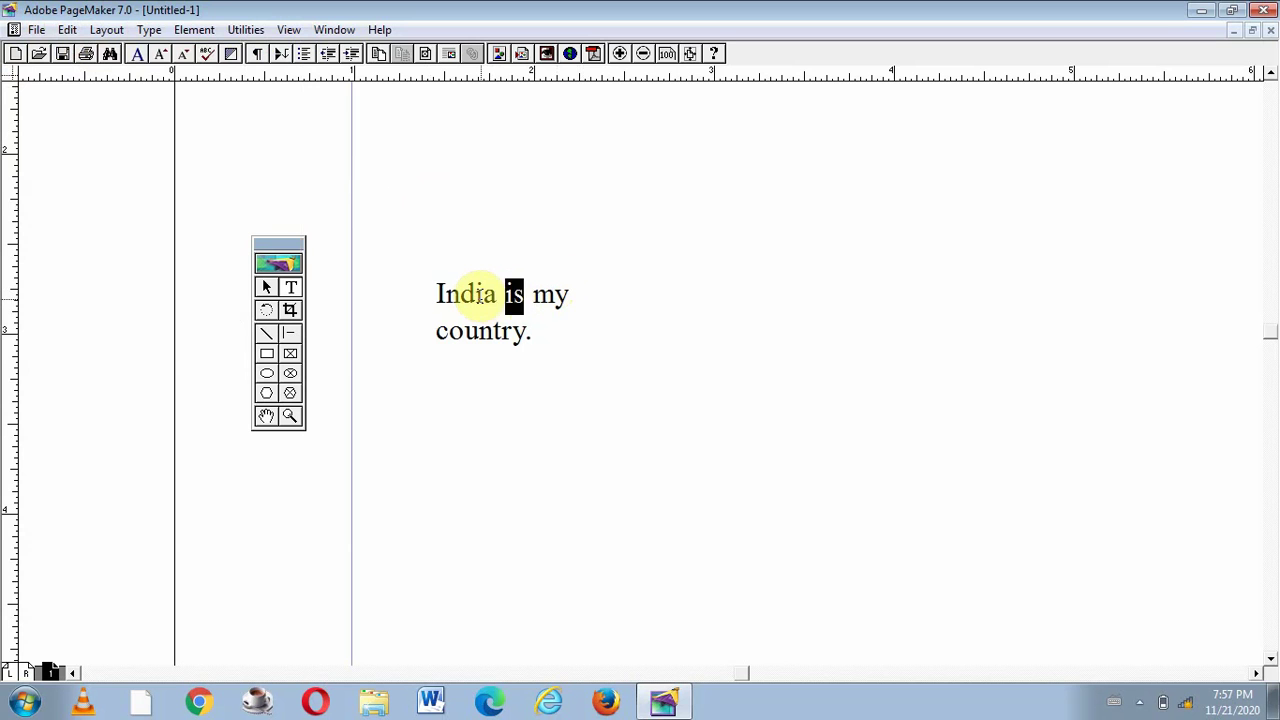
- Delete the letter "d" in the middle of "India" and enter it again
left_click(476, 296)
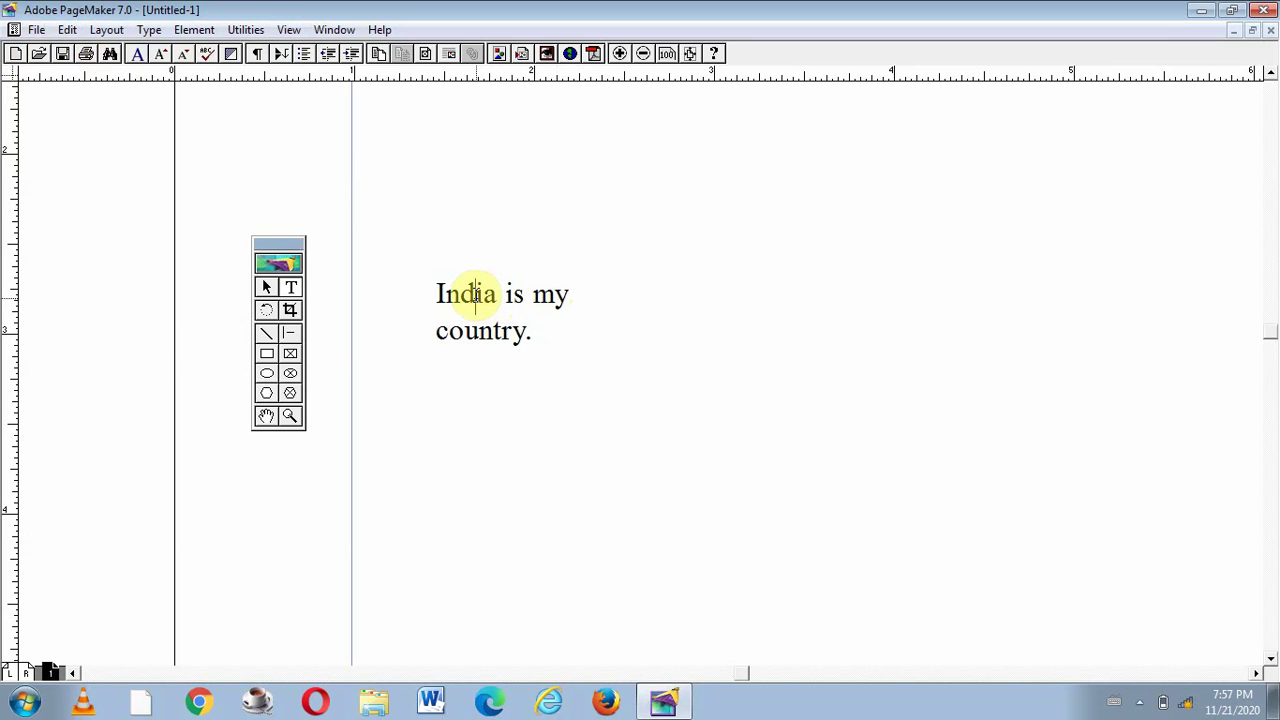
key("BackSpace")
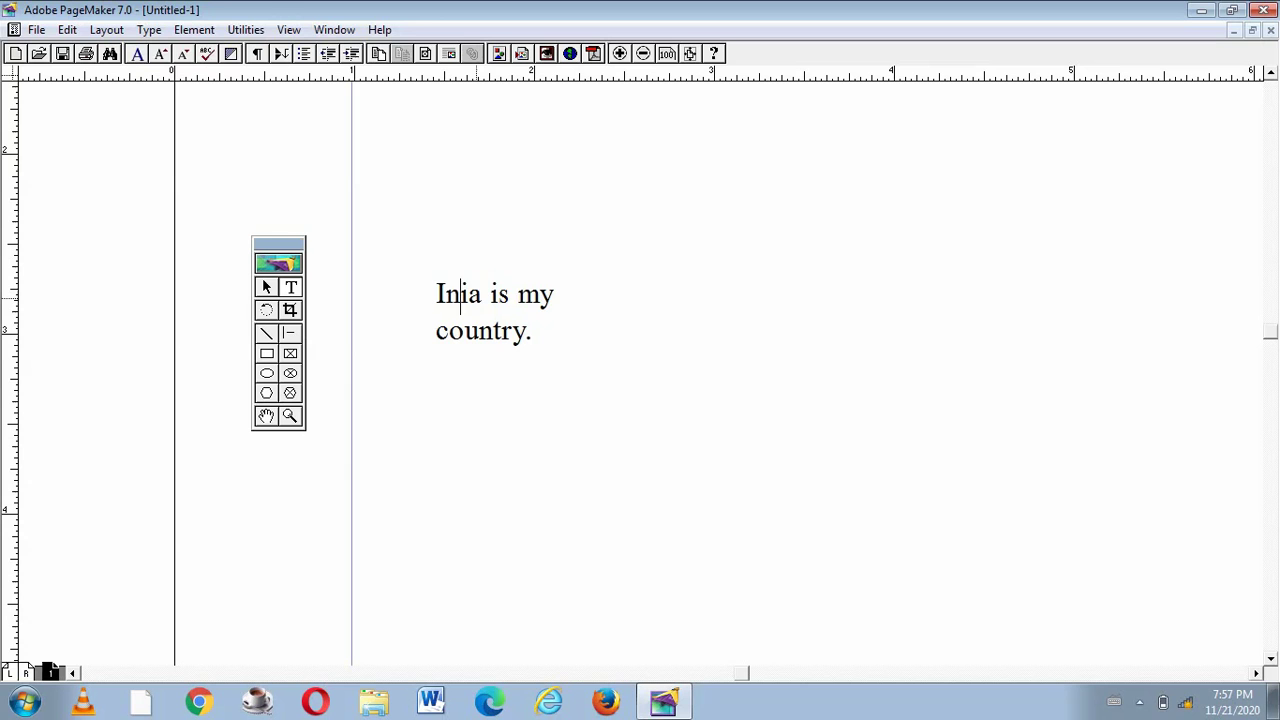
type("d")
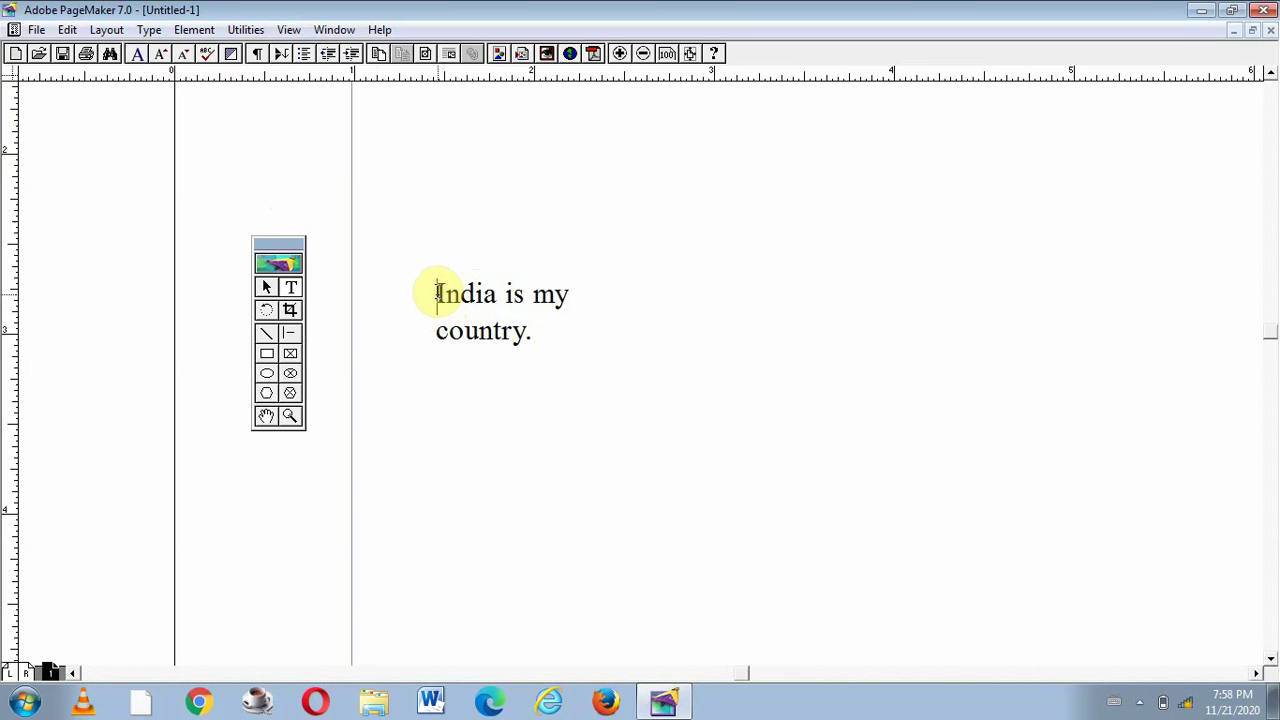
- Select the word "India" and examine the cut, copy and paste commands available for text
left_click_drag(438, 293, 497, 293)
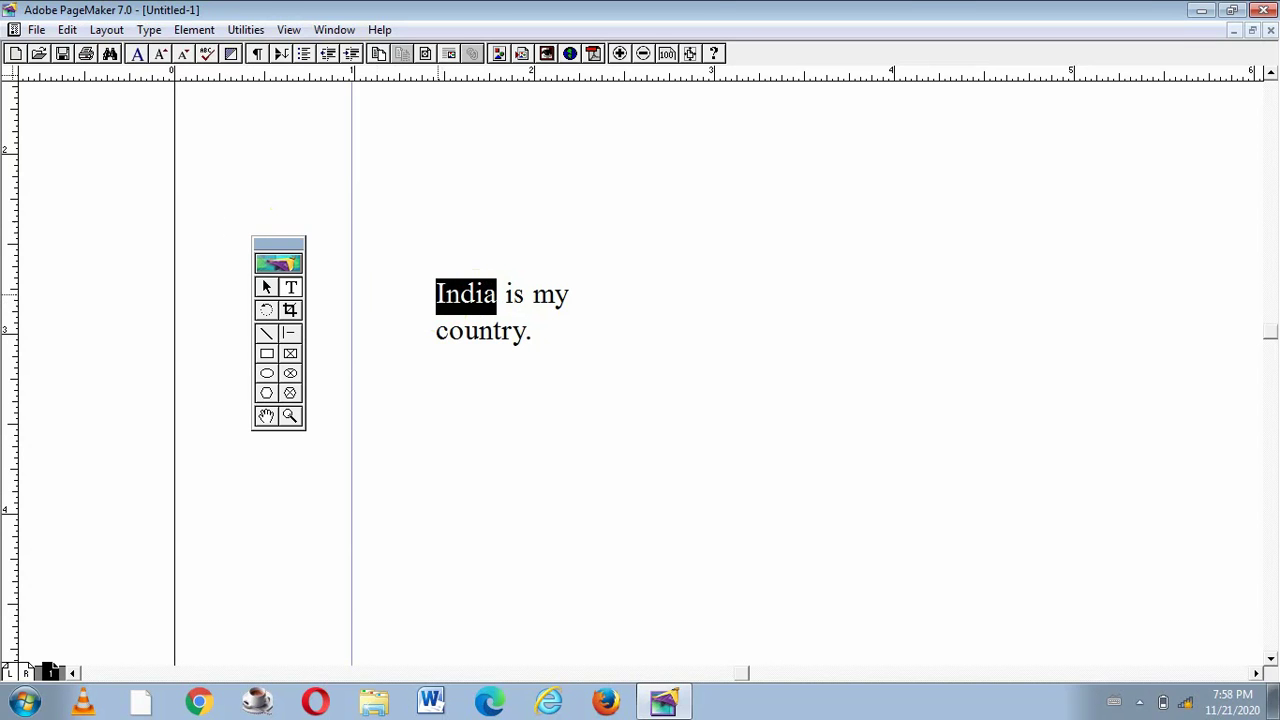
left_click(67, 30)
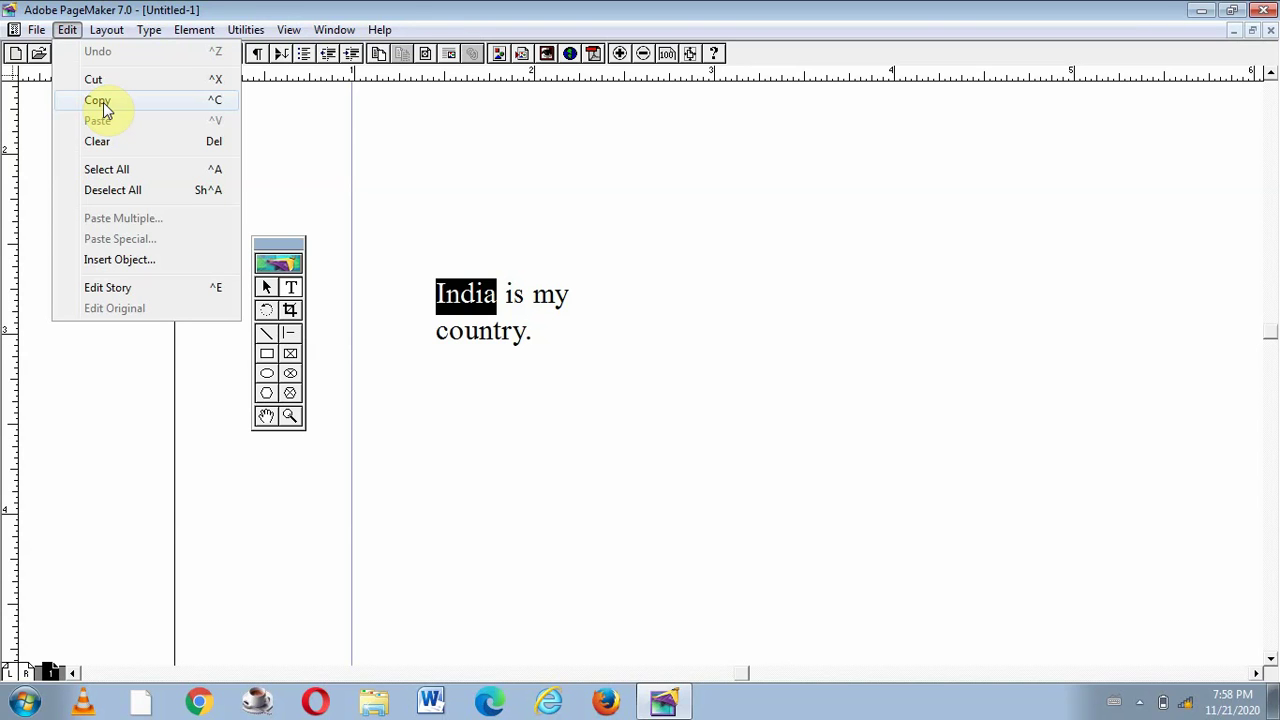
left_click(462, 292)
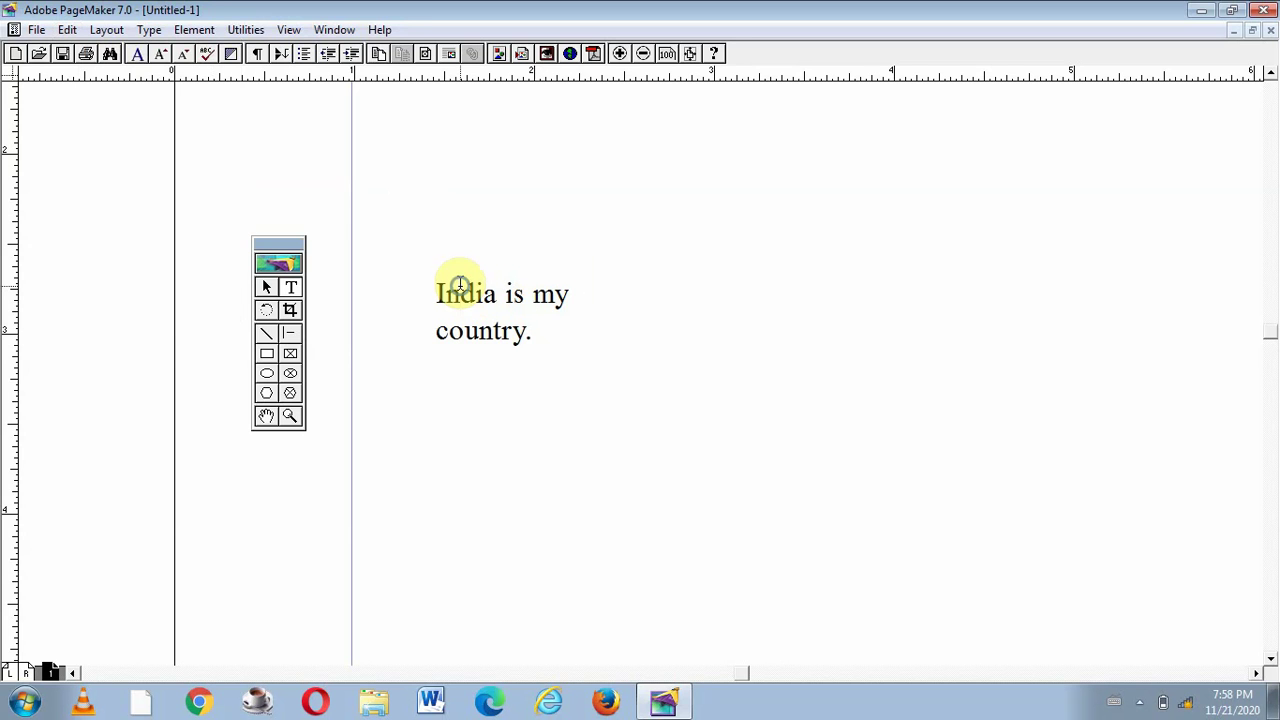
right_click(460, 288)
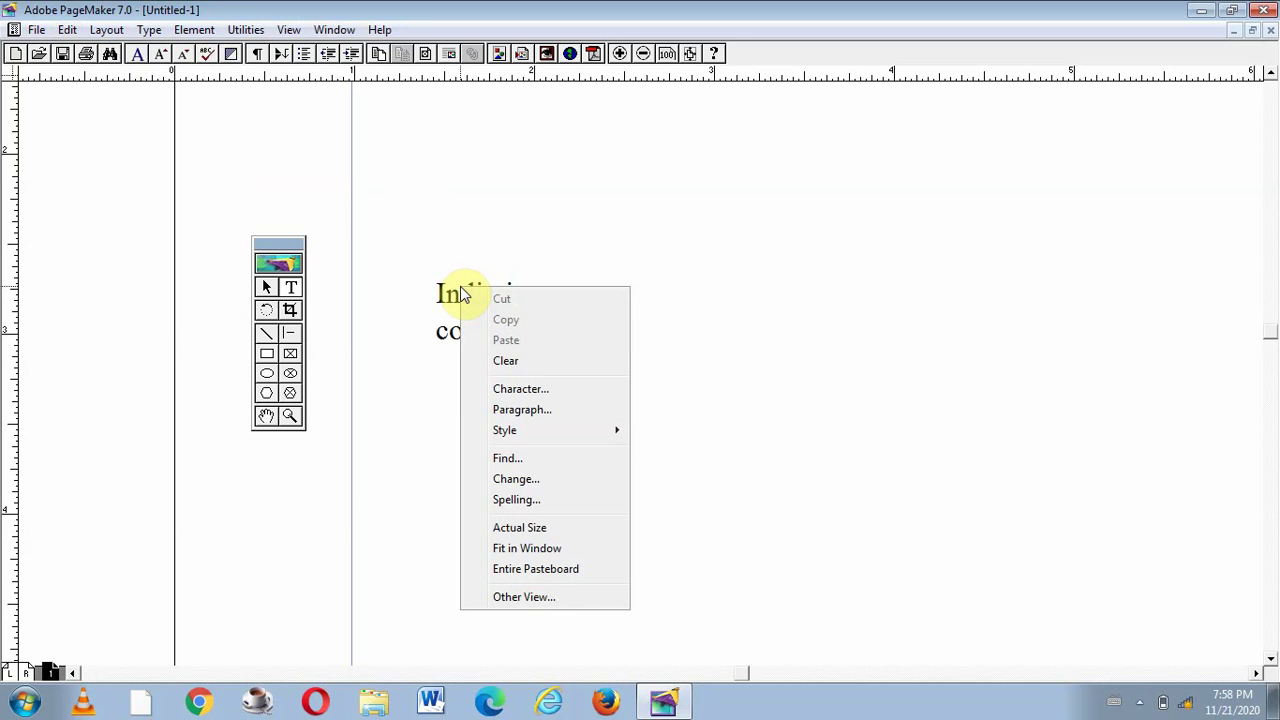
left_click(436, 298)
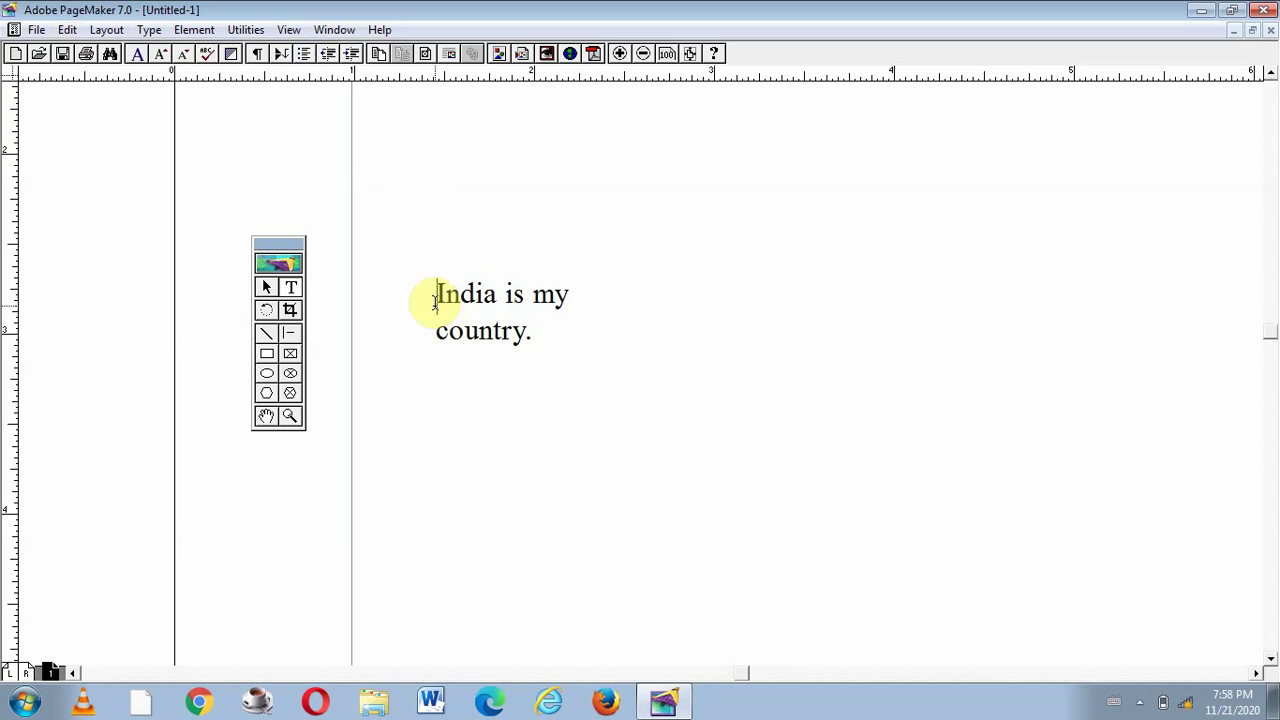
- Copy the word "India" from the sentence and paste it as separate text on the empty page area below
left_click_drag(436, 296, 497, 296)
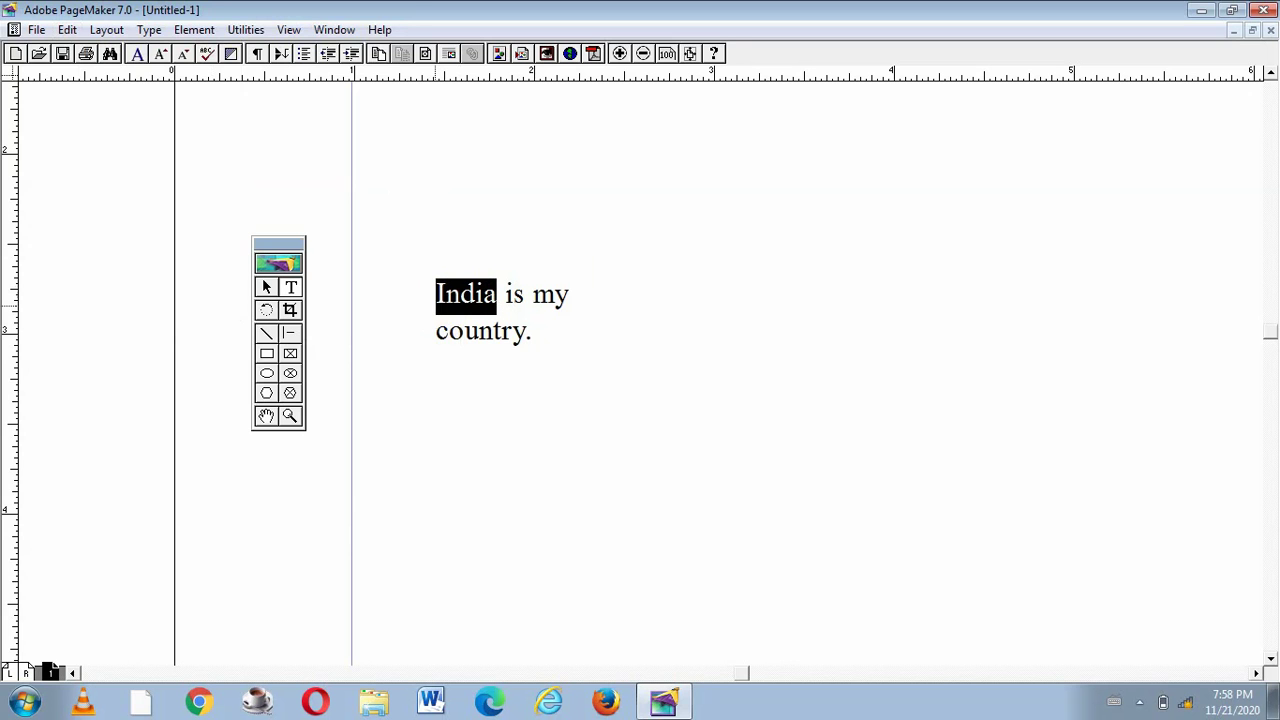
right_click(460, 315)
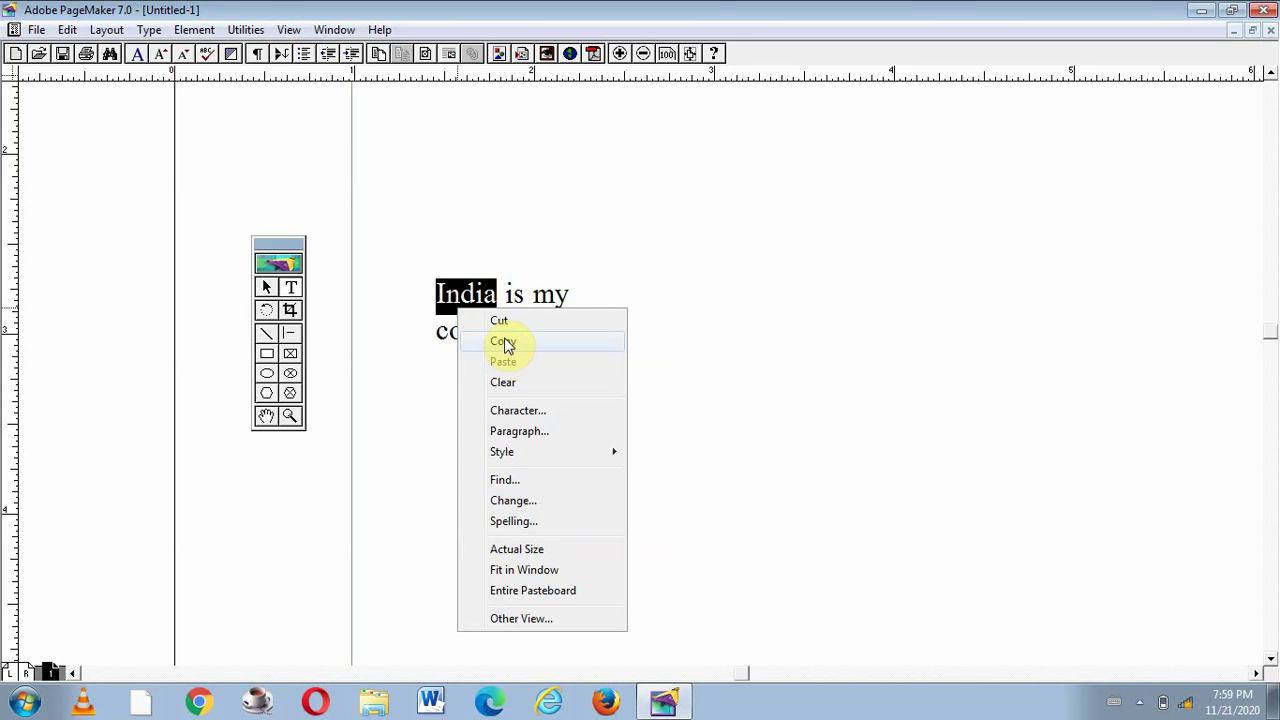
left_click(503, 341)
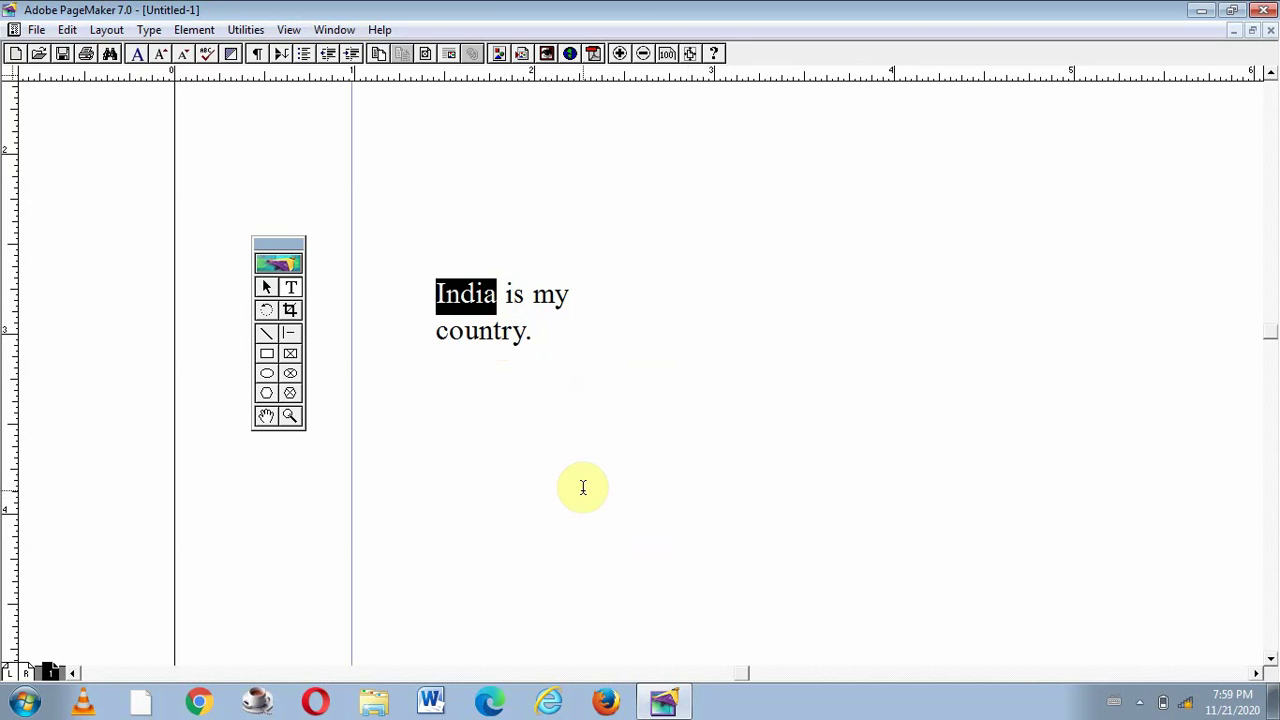
left_click(442, 477)
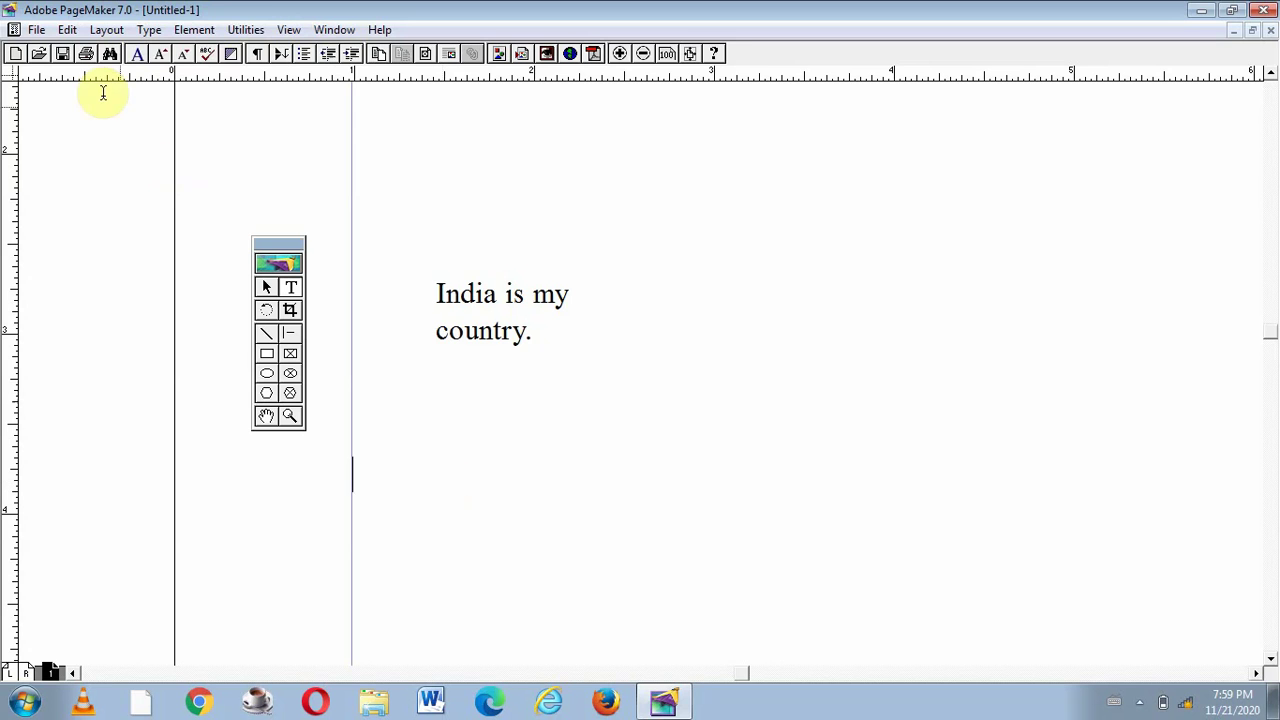
left_click(66, 29)
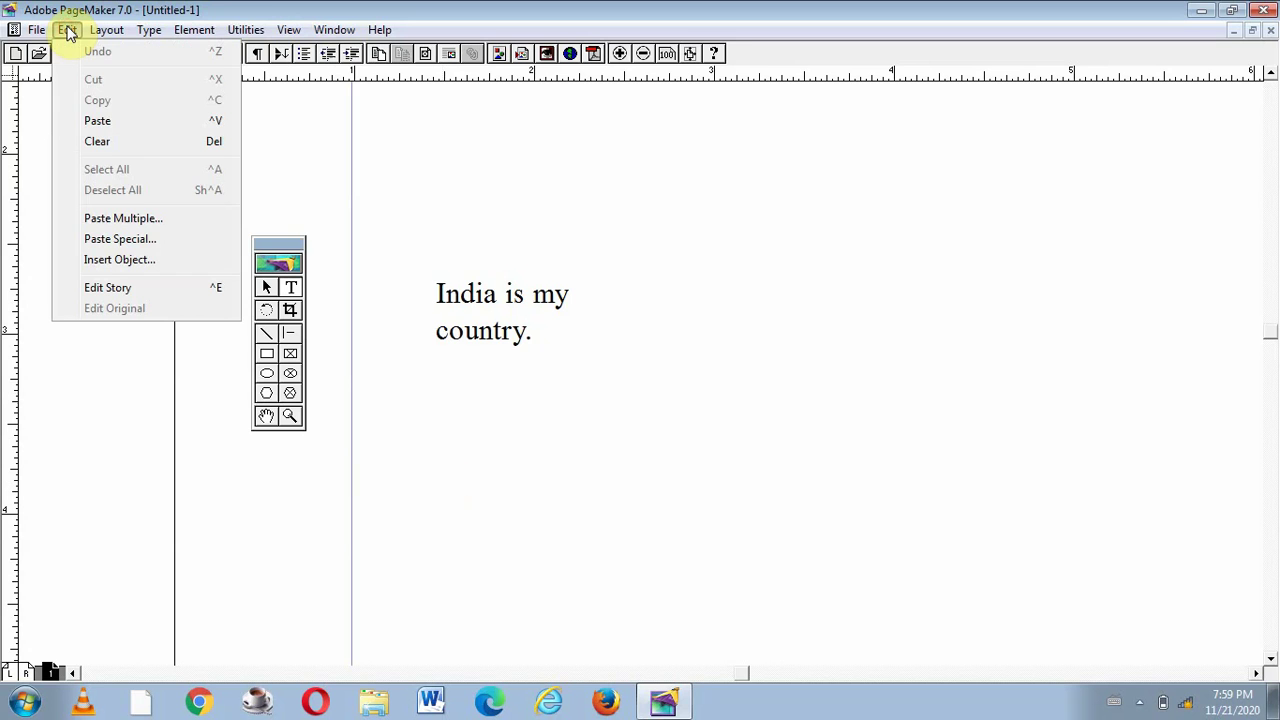
left_click(105, 121)
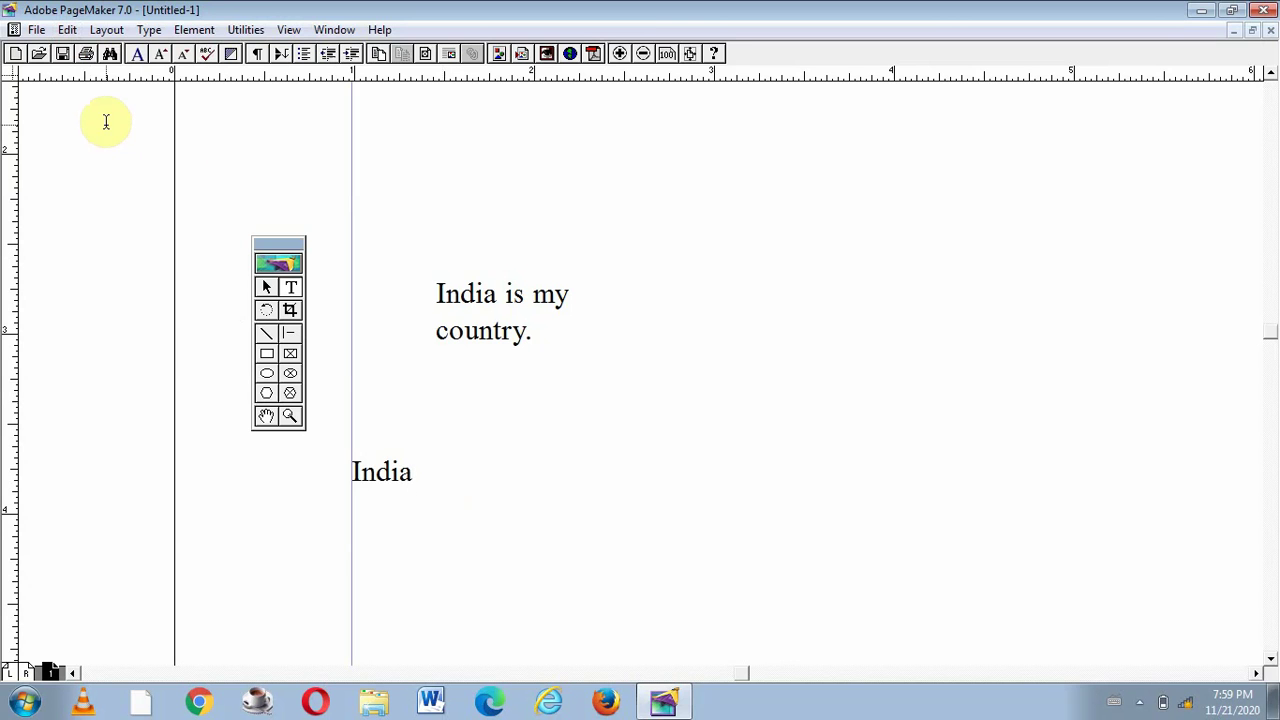
- Paste another copy of "India" in the empty page area just beyond the end of the sentence, slightly below it
left_click(782, 371)
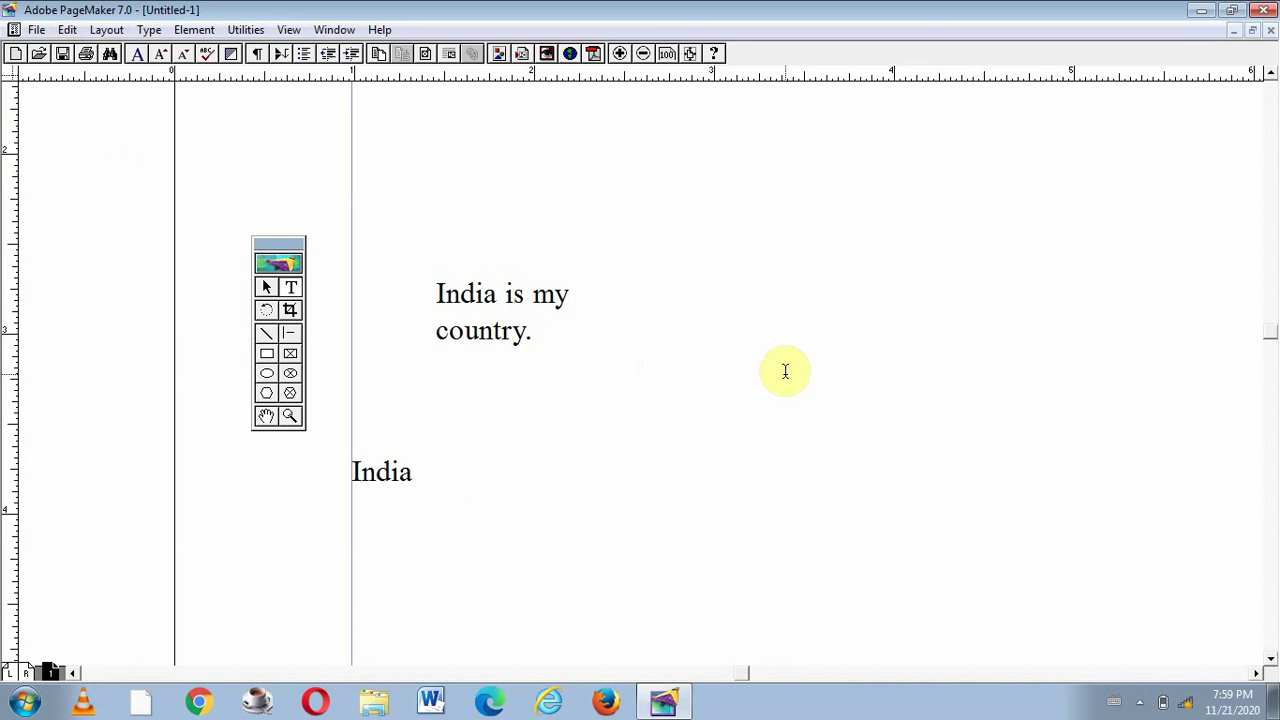
right_click(680, 372)
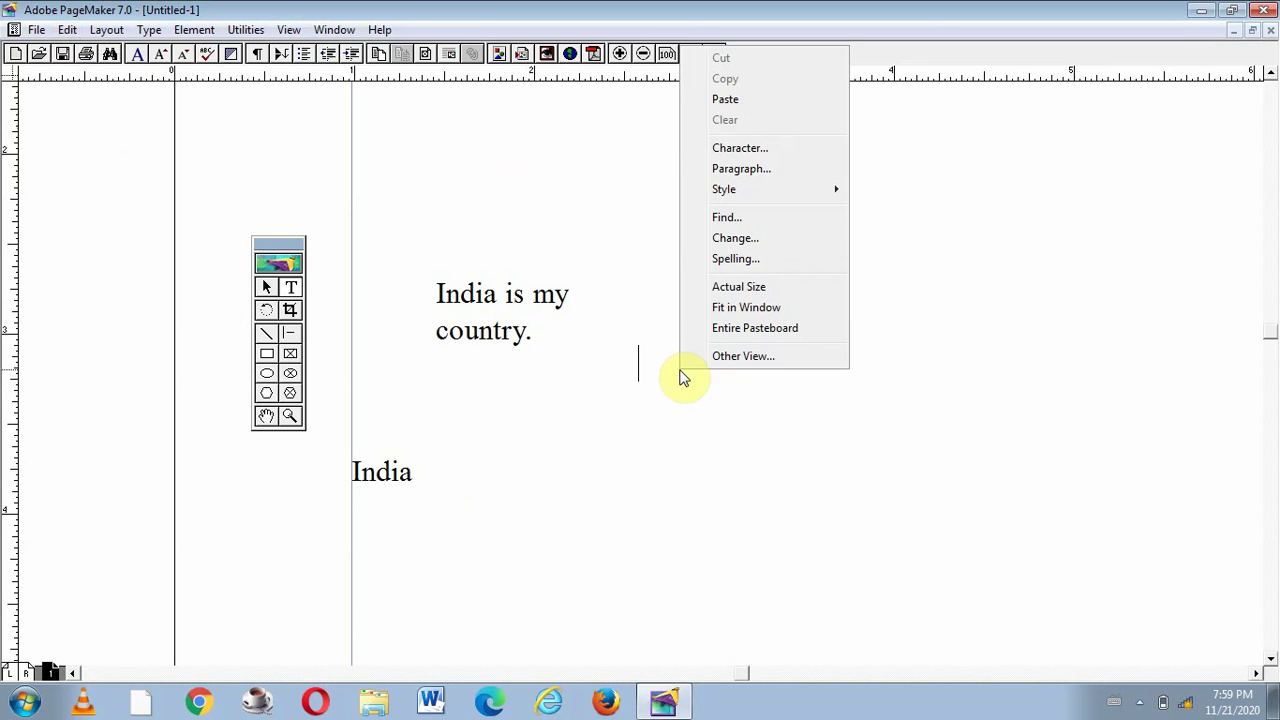
left_click(757, 104)
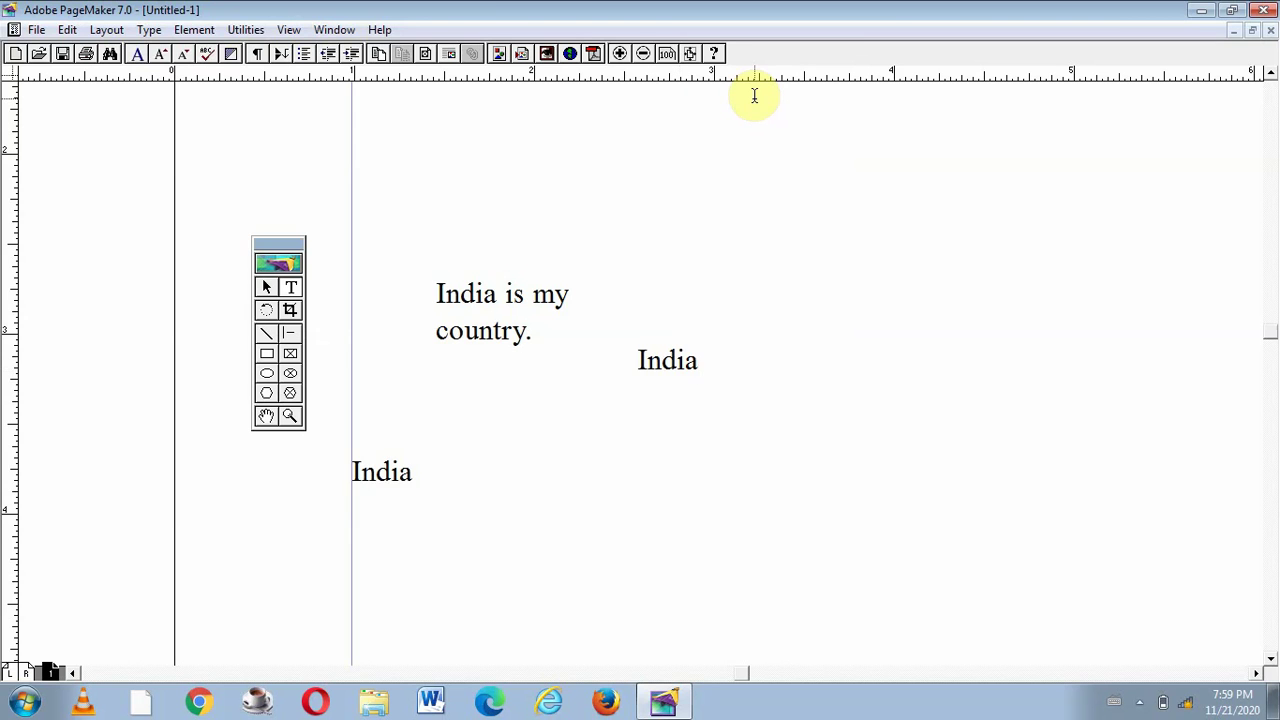
- Paste a further copy of "India" at the page margin above the sentence
left_click(690, 465)
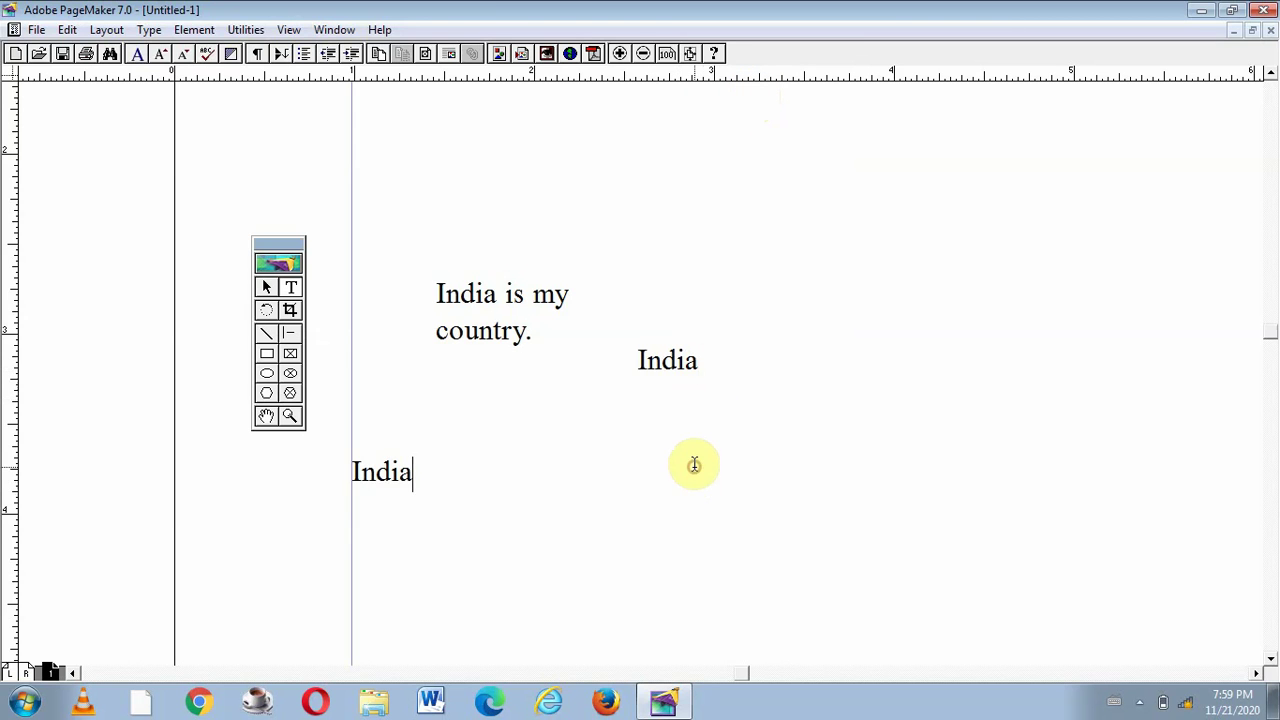
left_click(652, 414)
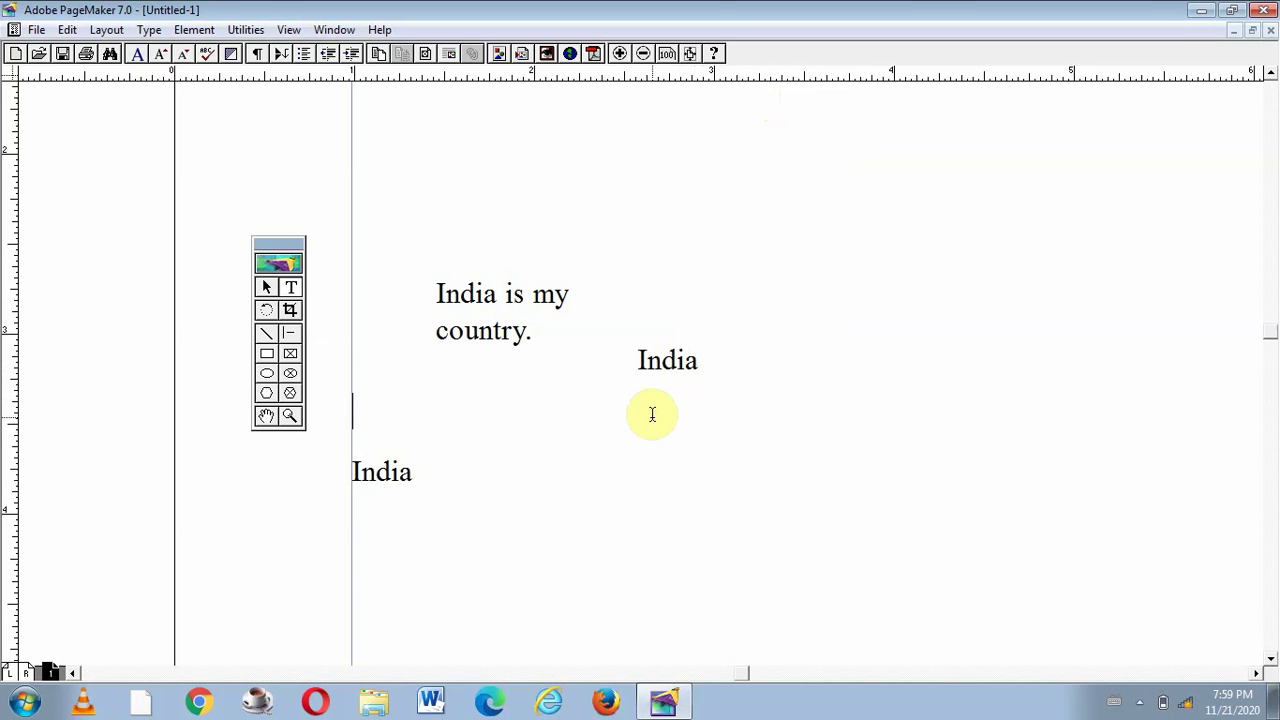
left_click(701, 210)
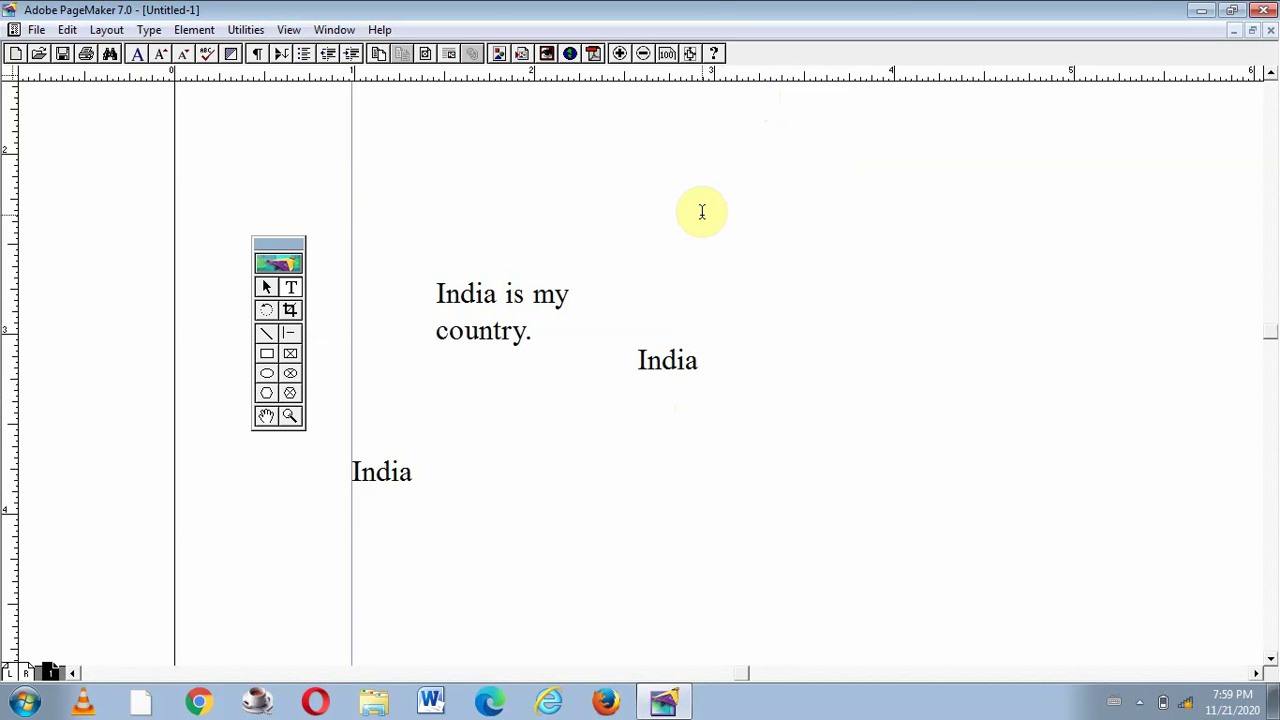
key("ctrl+v")
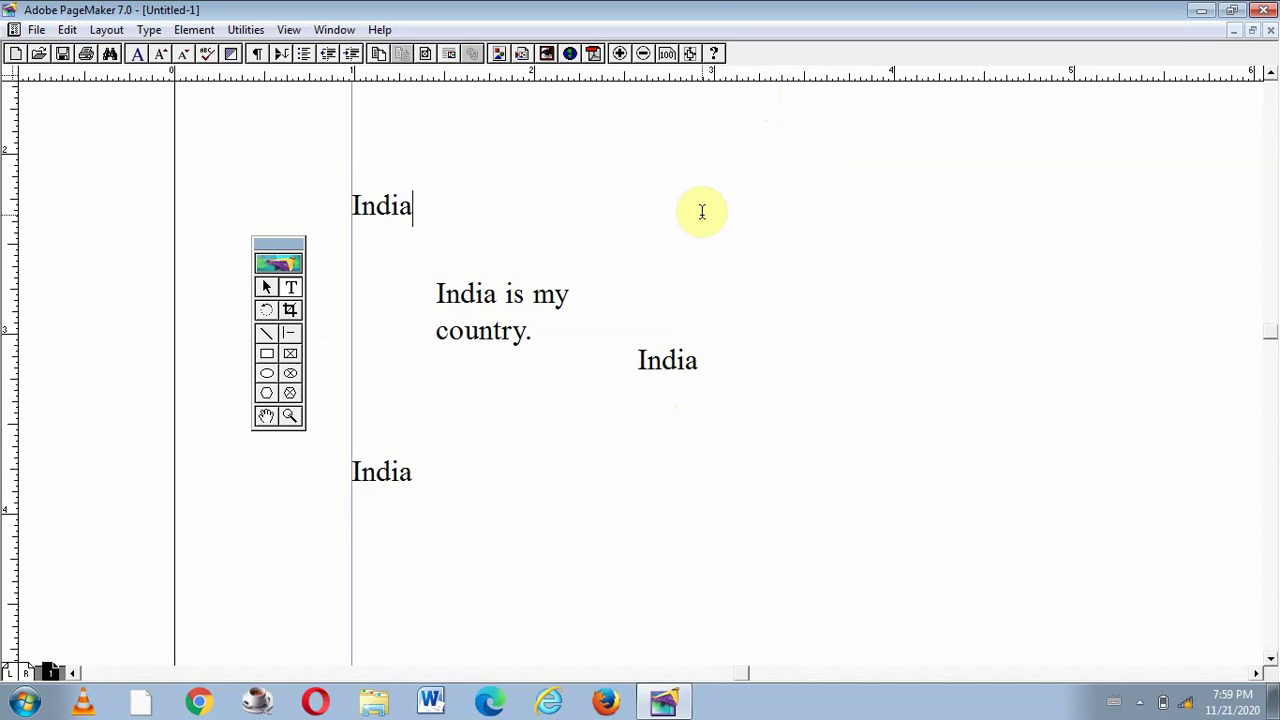